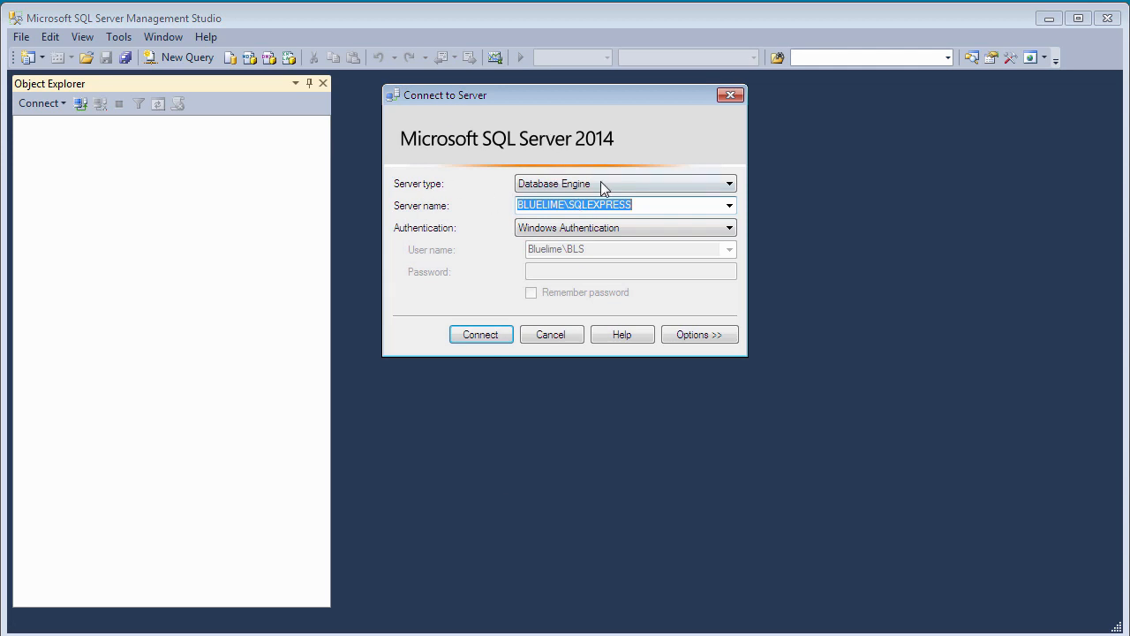
# - Connect to the BLUELIME\SQLEXPRESS Database Engine using Windows Authentication
pyautogui.click(479, 337)
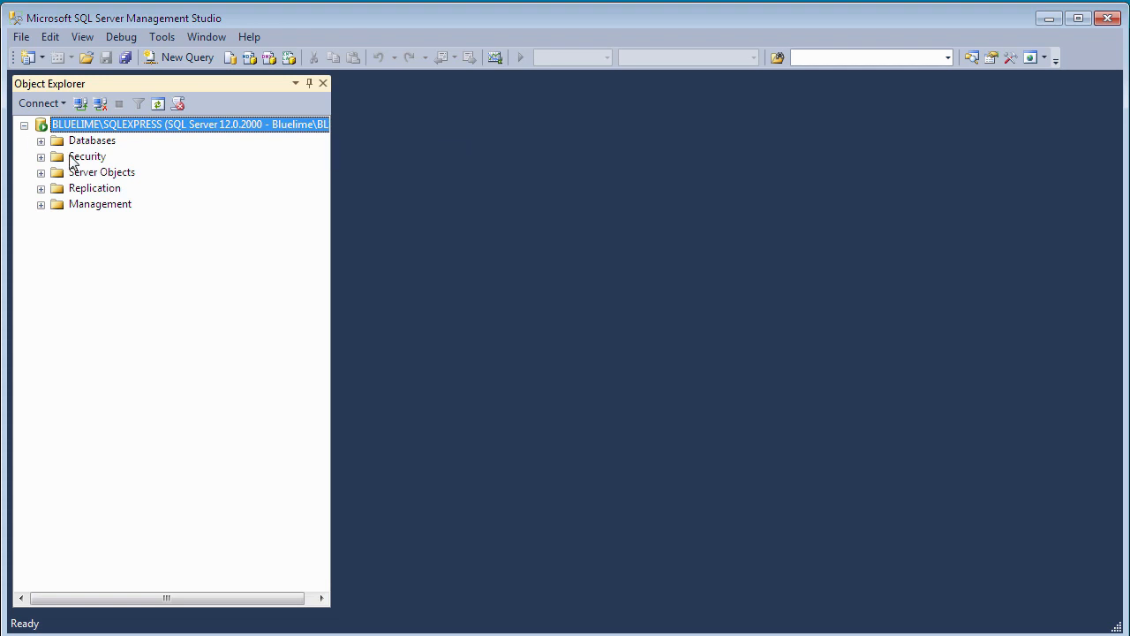
# - Expand Security > Logins to list the server logins and bring up the sa login's menu
pyautogui.click(41, 158)
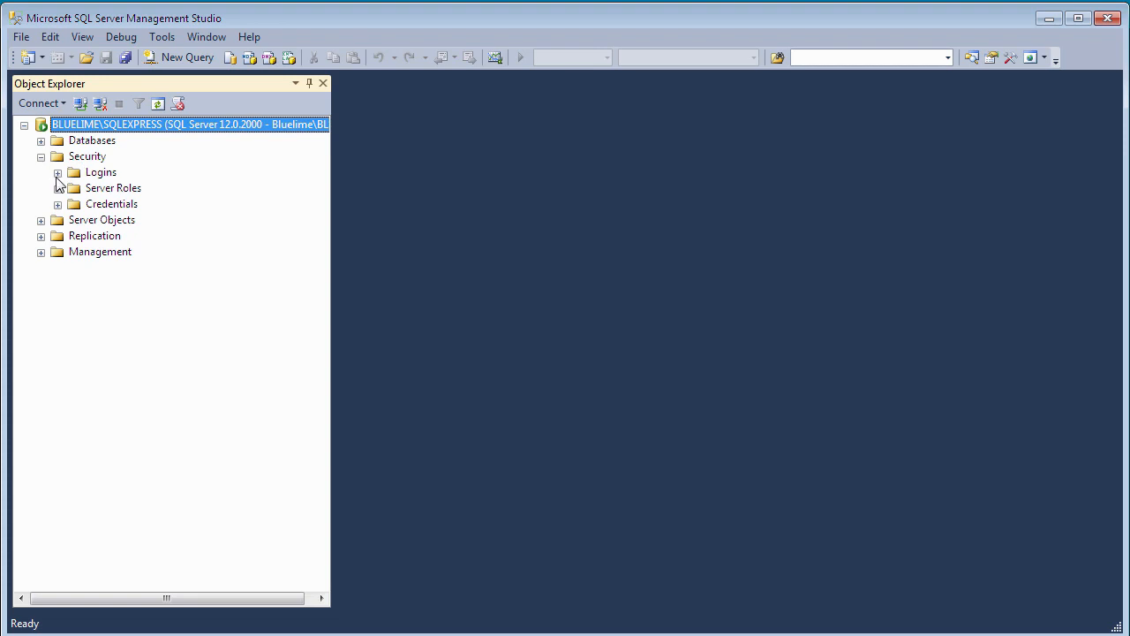
pyautogui.click(58, 173)
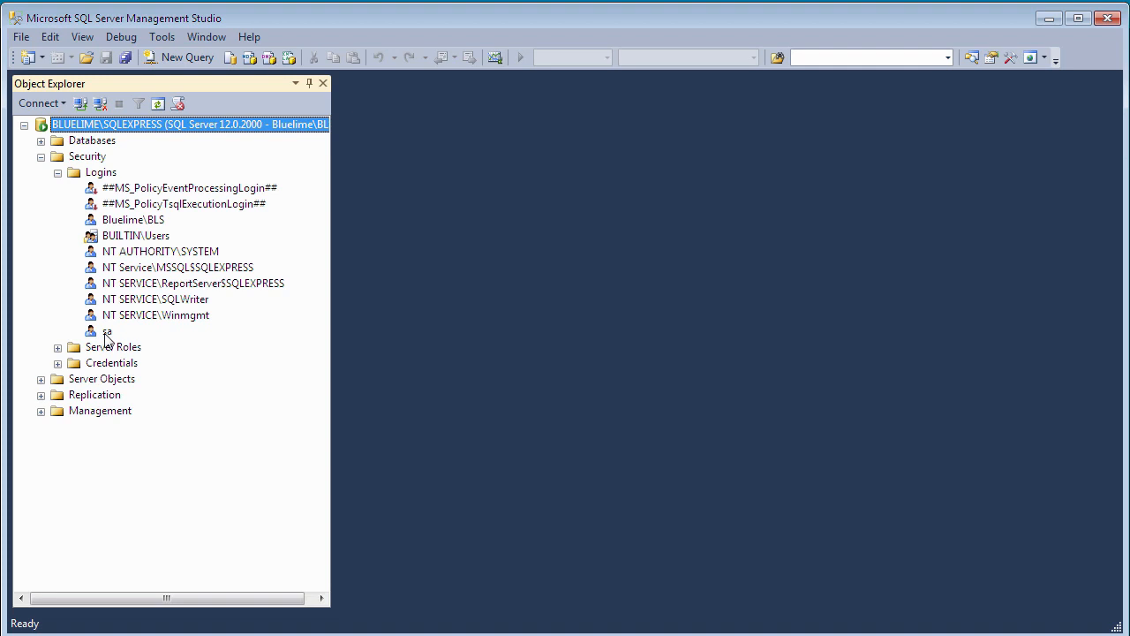
pyautogui.rightClick(106, 334)
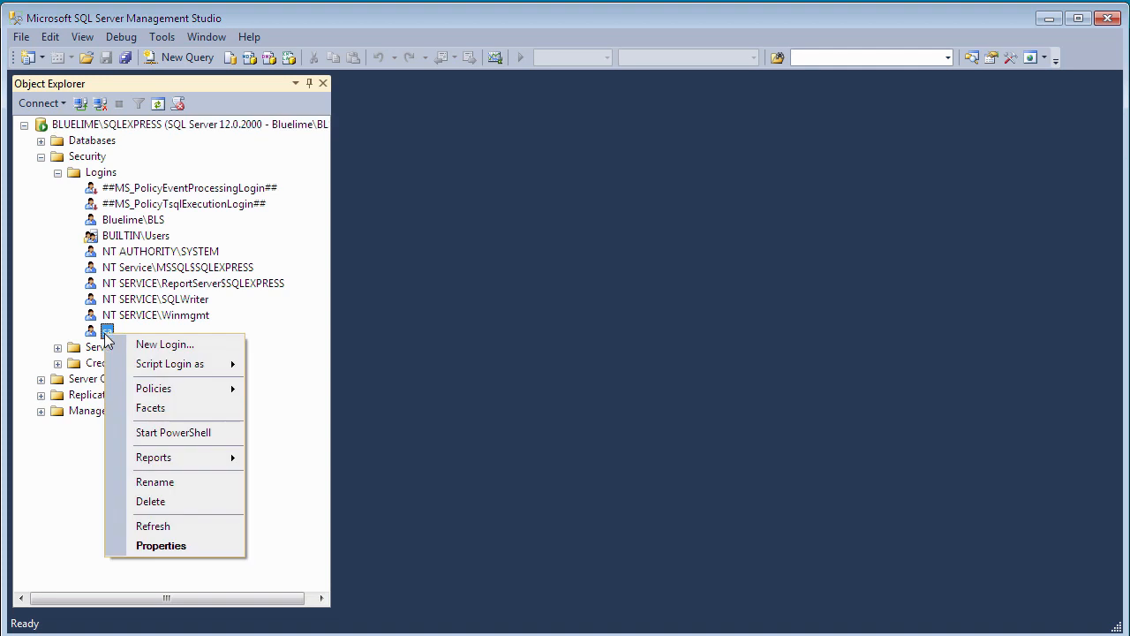
# - Review the sa login's properties, cancel unchanged, then collapse Security and select the server node
pyautogui.click(161, 545)
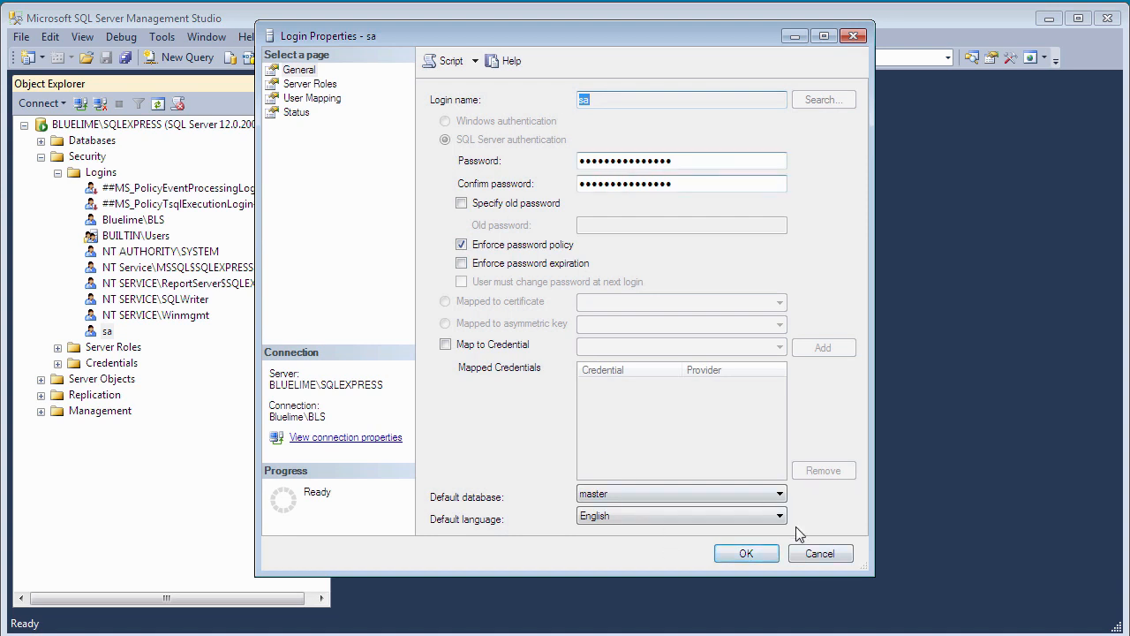
pyautogui.click(819, 552)
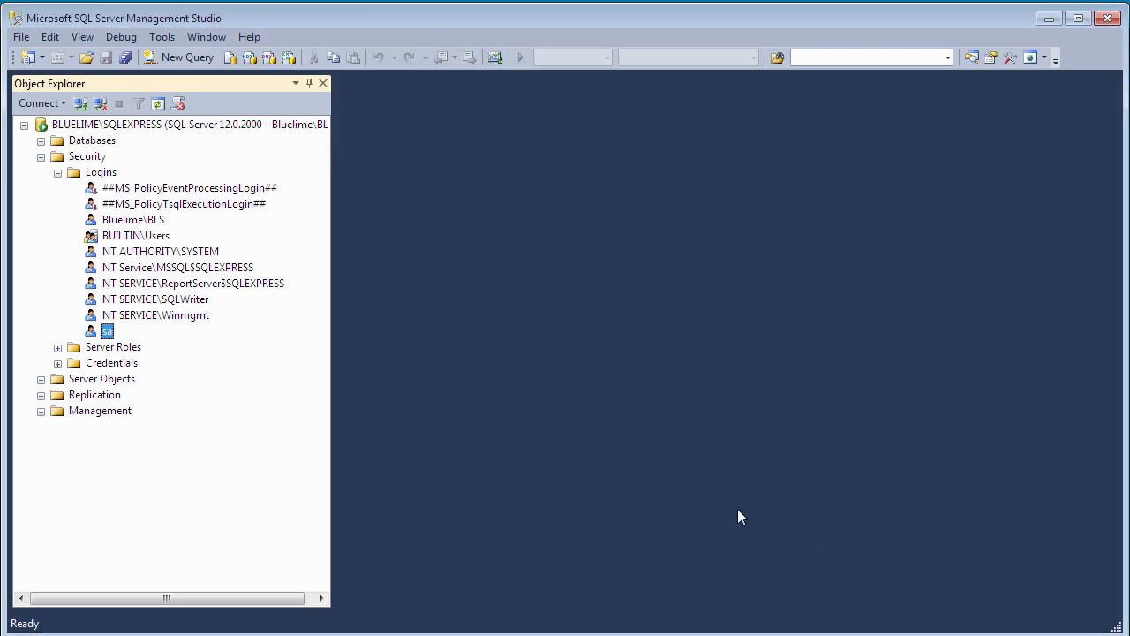
pyautogui.click(41, 156)
pyautogui.click(237, 129)
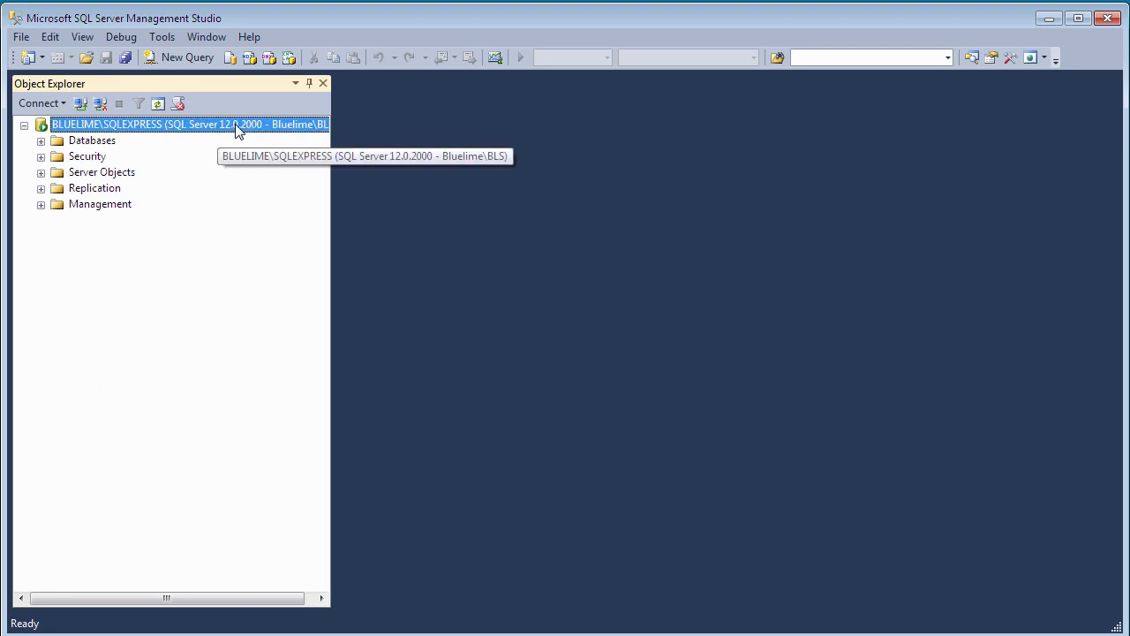
pyautogui.rightClick(236, 130)
pyautogui.click(292, 465)
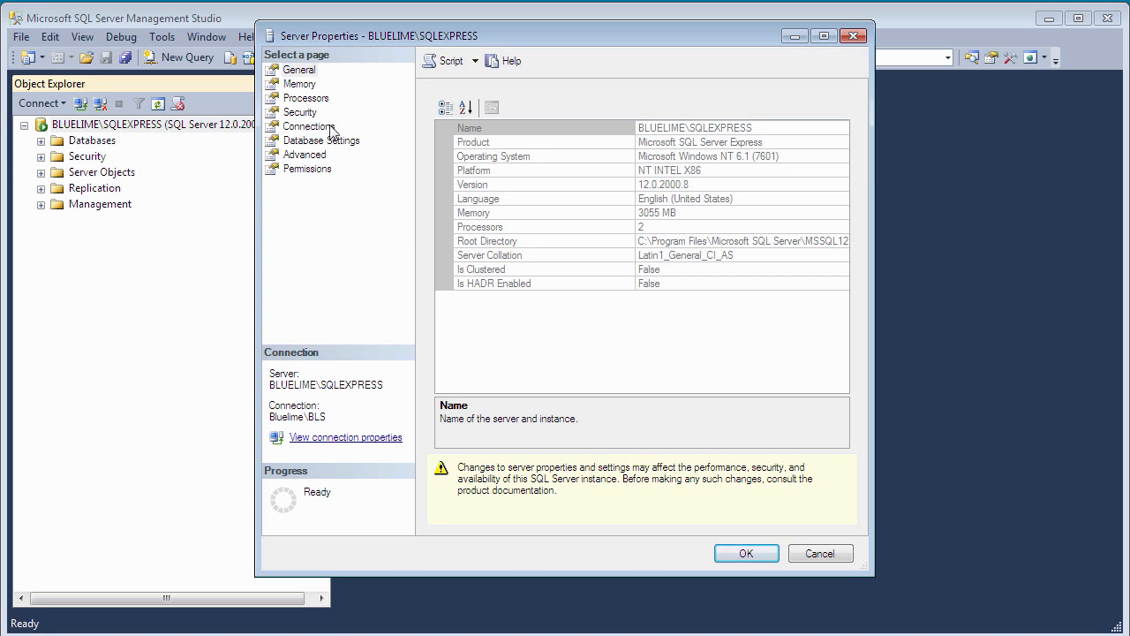
pyautogui.click(307, 114)
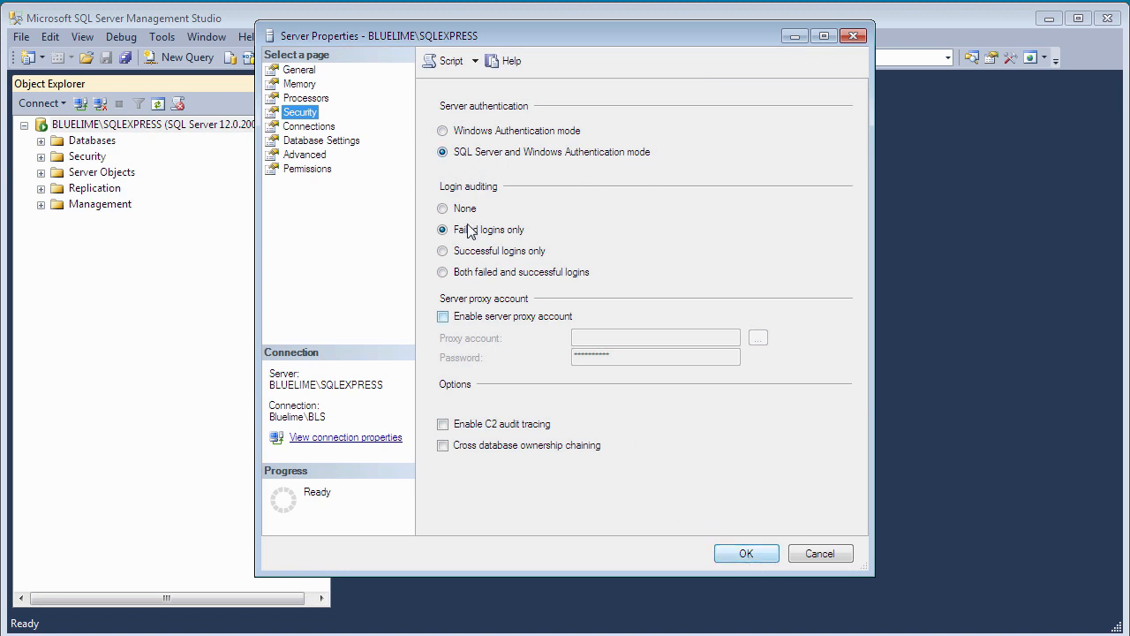
pyautogui.click(818, 553)
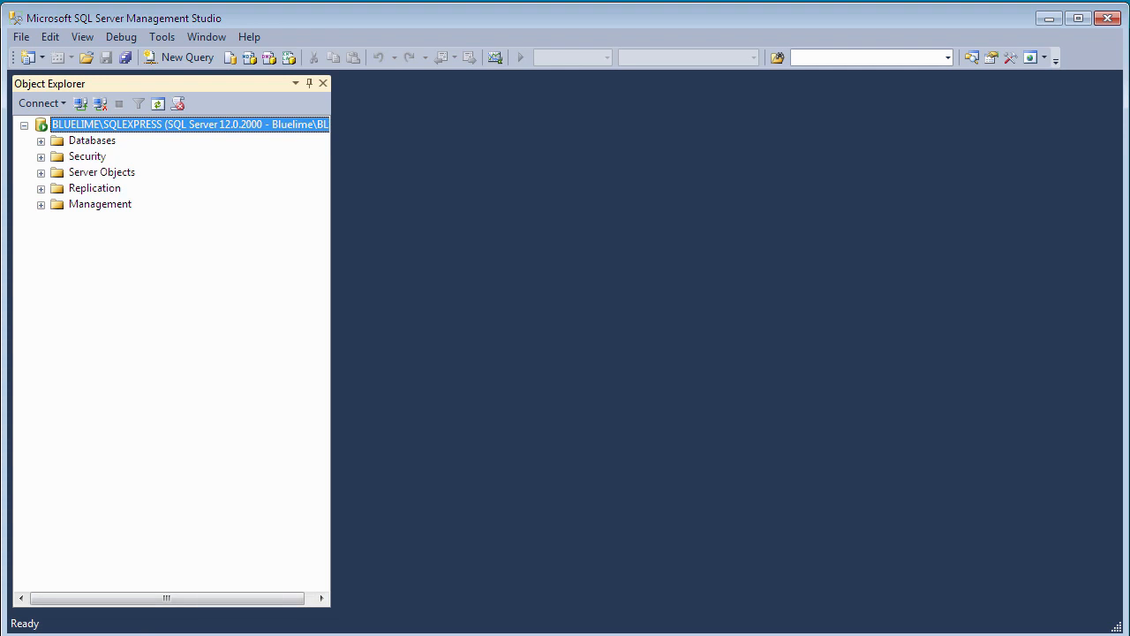
pyautogui.press('super')
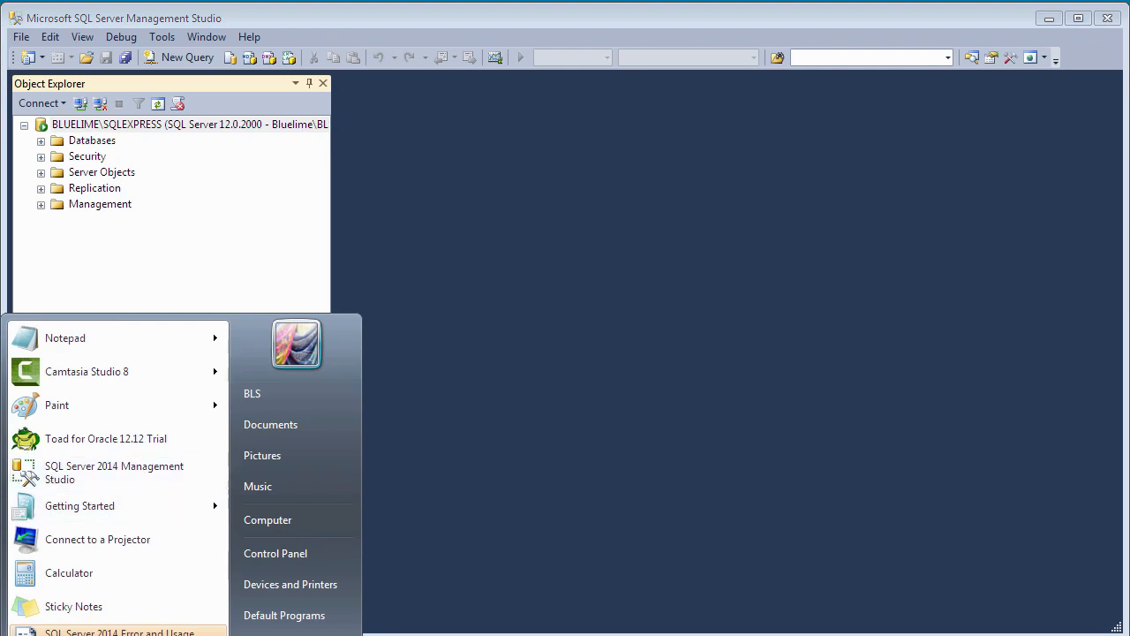
# - Launch SQL Server Configuration Manager from Start > Microsoft SQL Server 2014 > Configuration Tools
pyautogui.moveTo(53, 635)
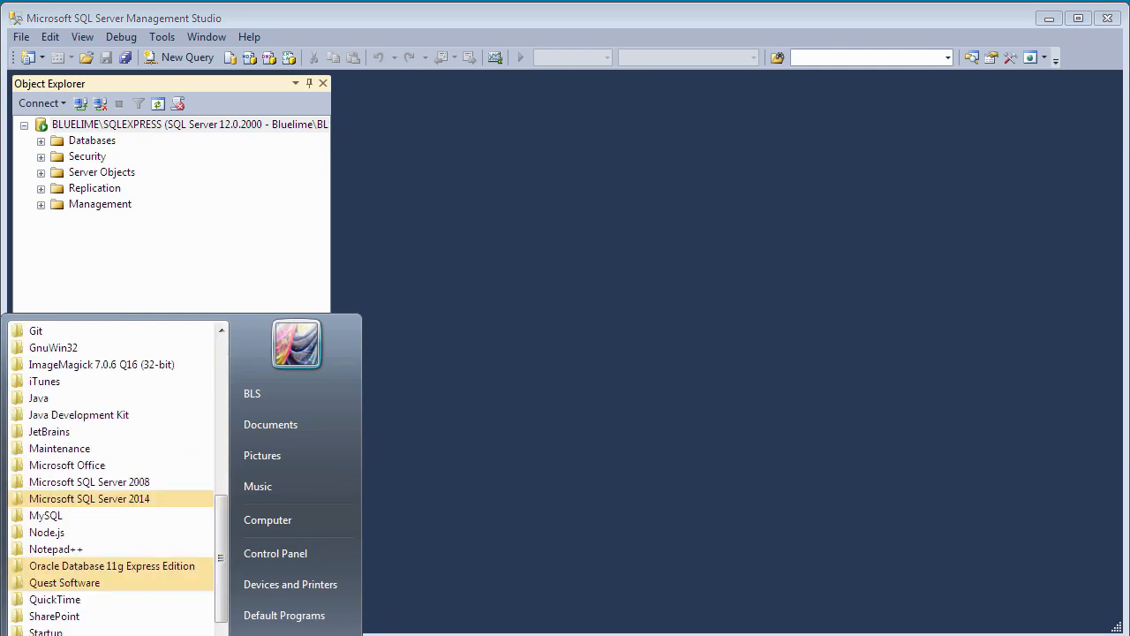
pyautogui.click(101, 504)
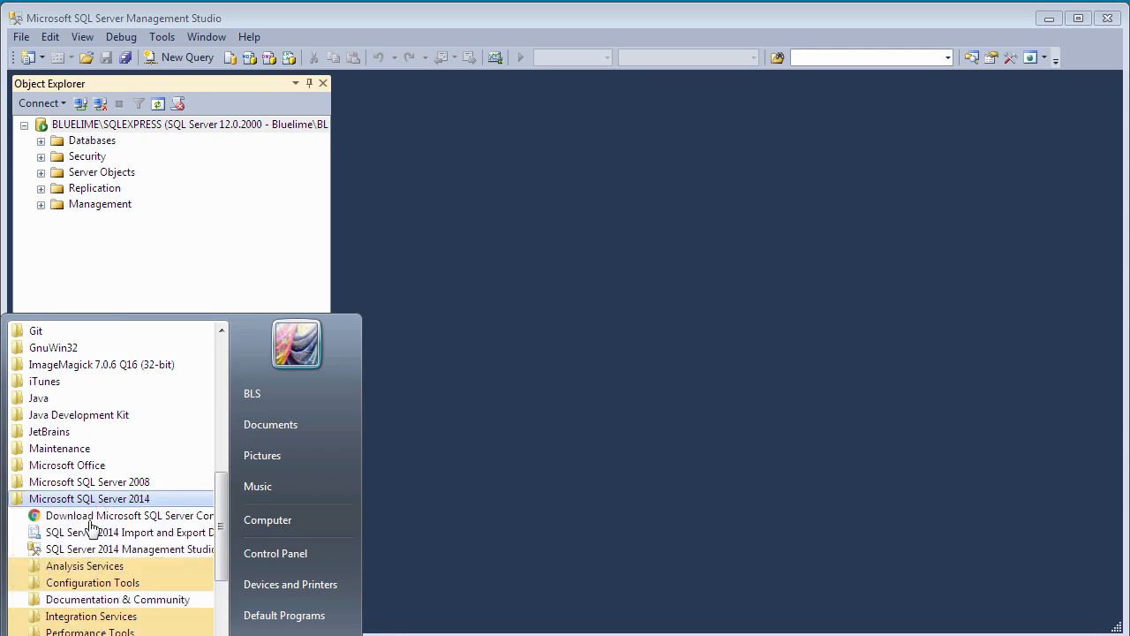
pyautogui.click(92, 584)
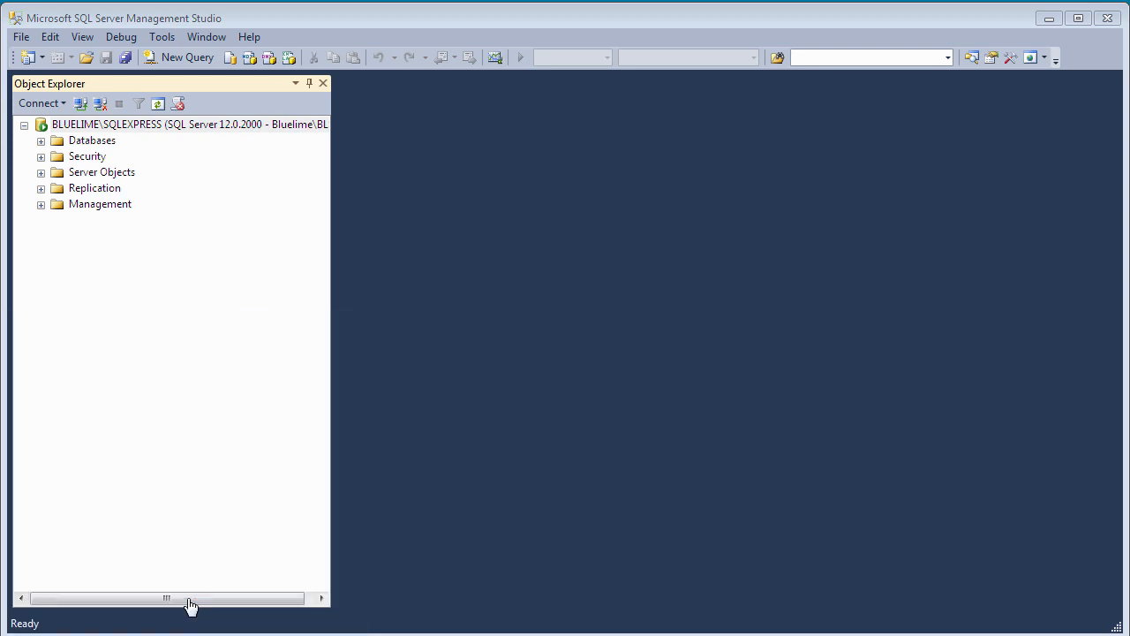
pyautogui.click(190, 604)
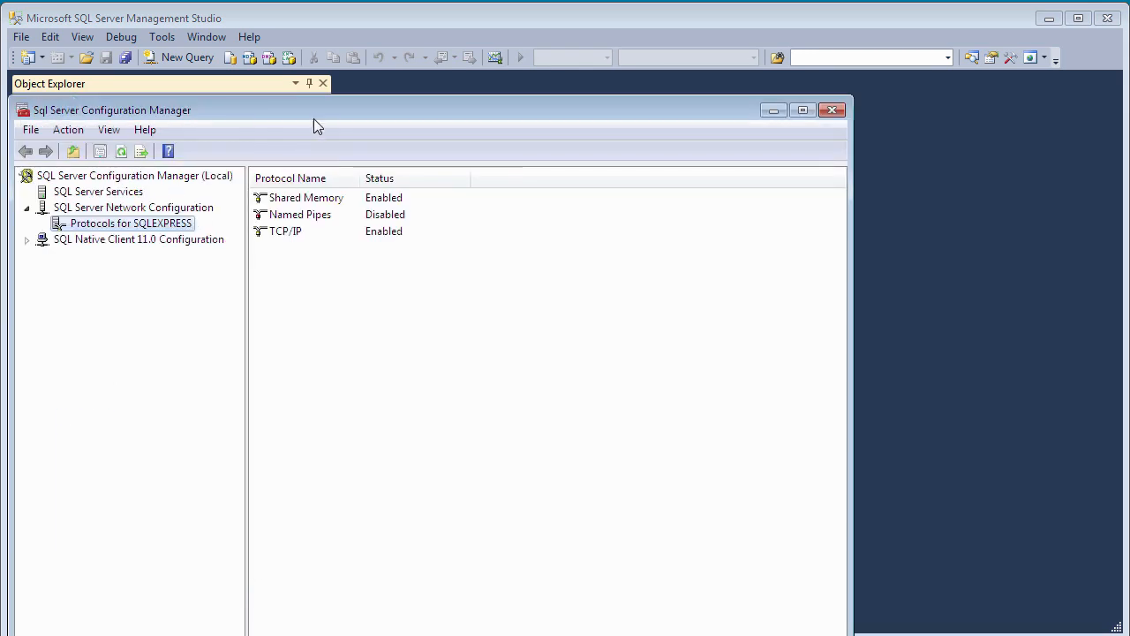
# - Reposition the window and show Protocols for SQLEXPRESS under SQL Server Network Configuration
pyautogui.moveTo(315, 115); pyautogui.dragTo(320, 91)
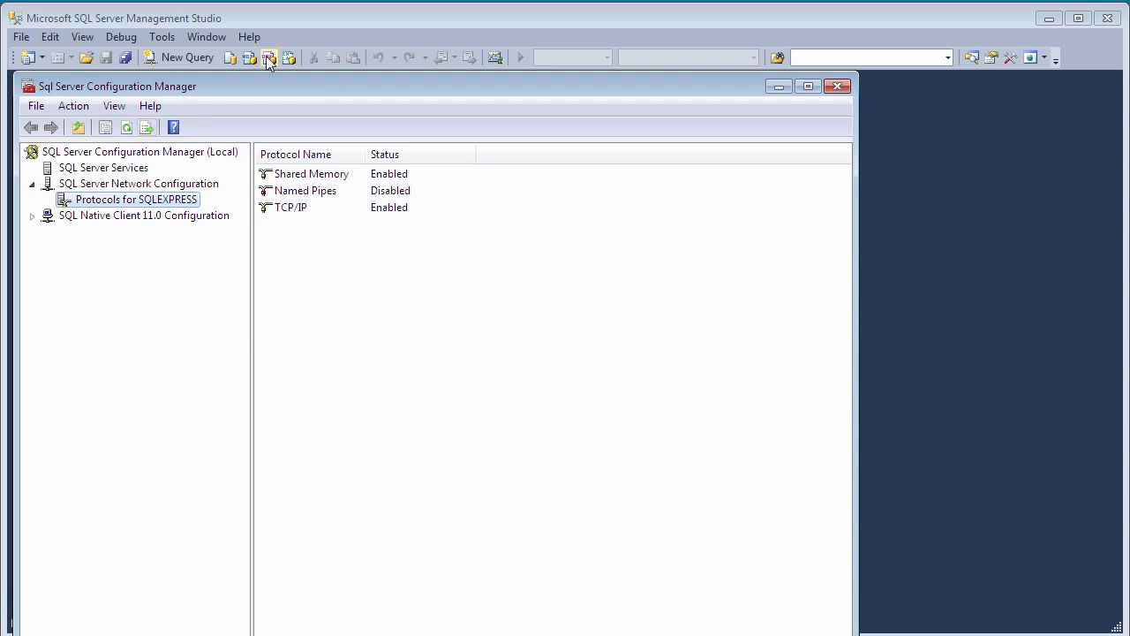
pyautogui.moveTo(258, 88); pyautogui.dragTo(272, 85)
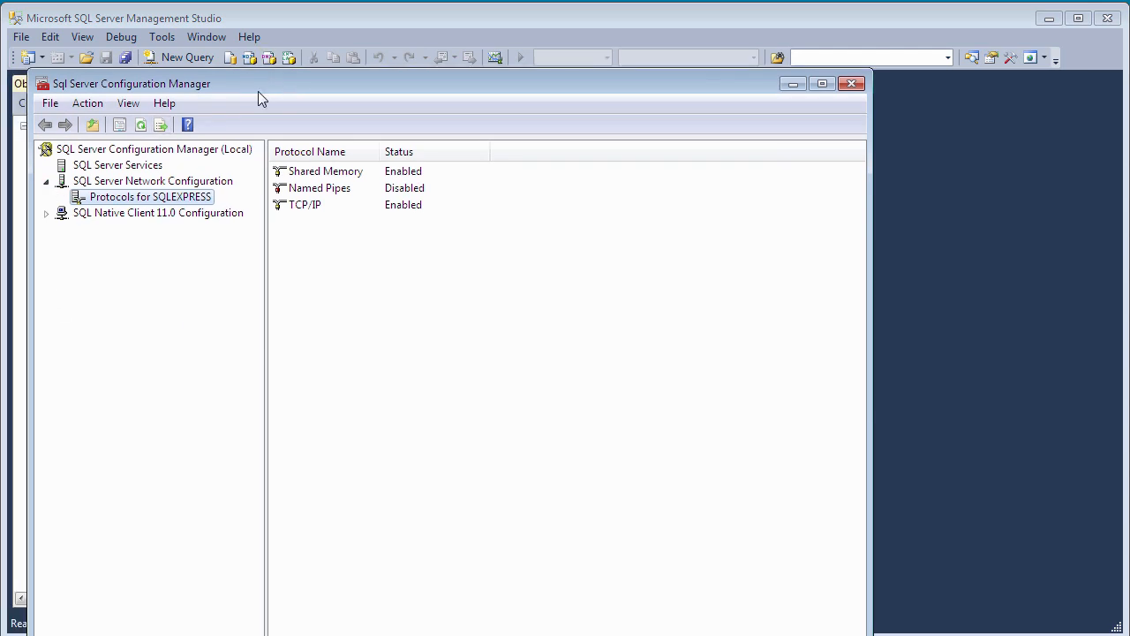
pyautogui.click(46, 181)
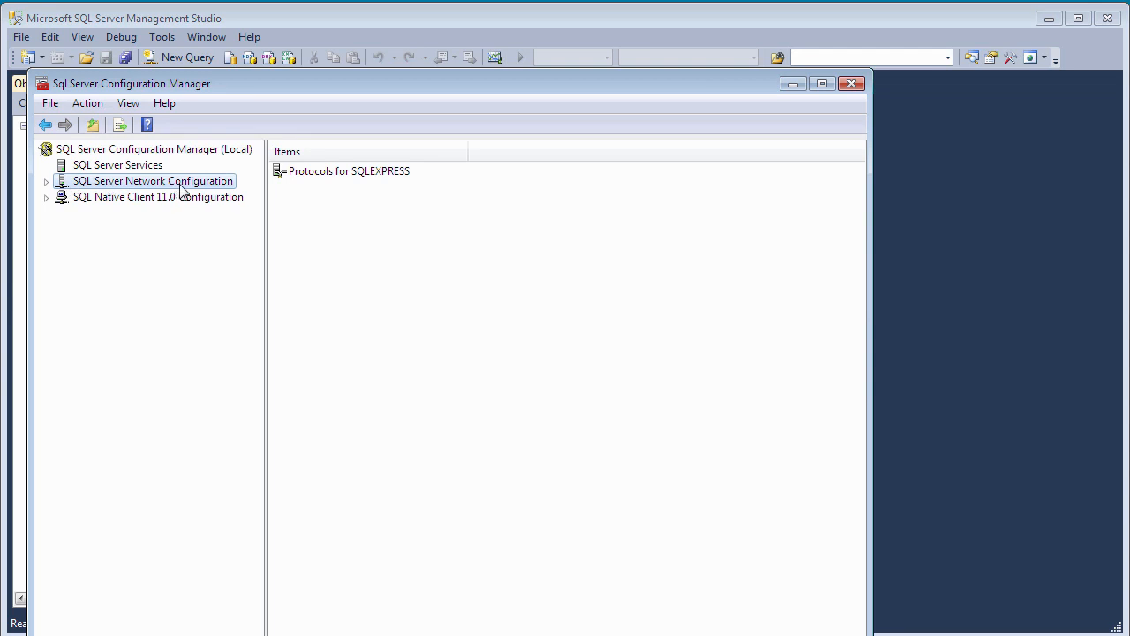
pyautogui.click(46, 182)
pyautogui.click(46, 181)
pyautogui.click(46, 182)
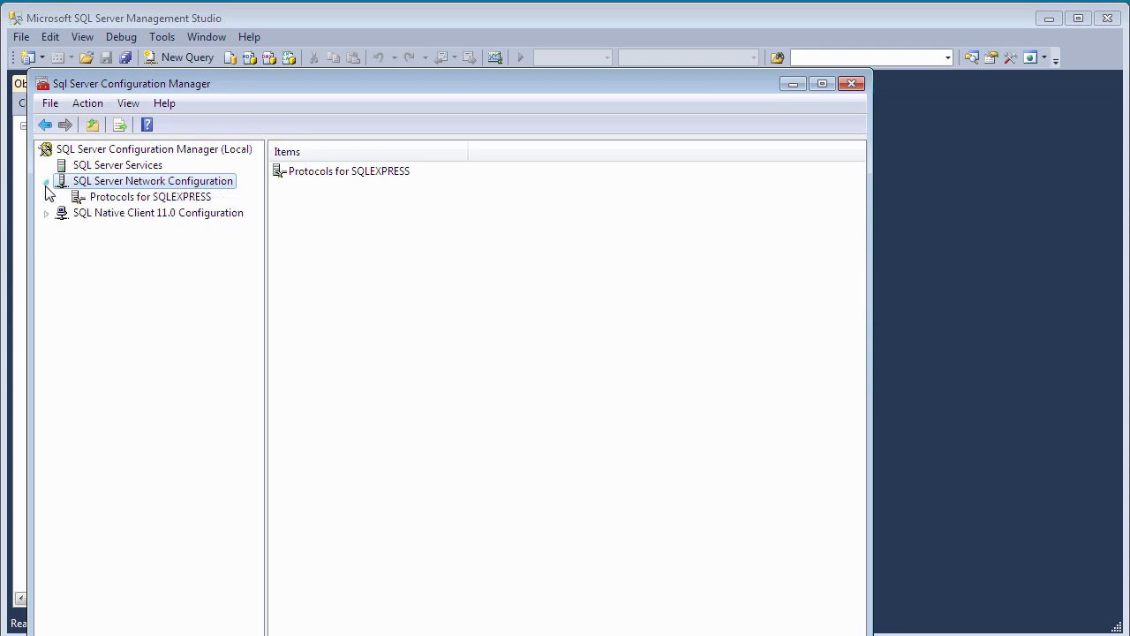
pyautogui.click(197, 202)
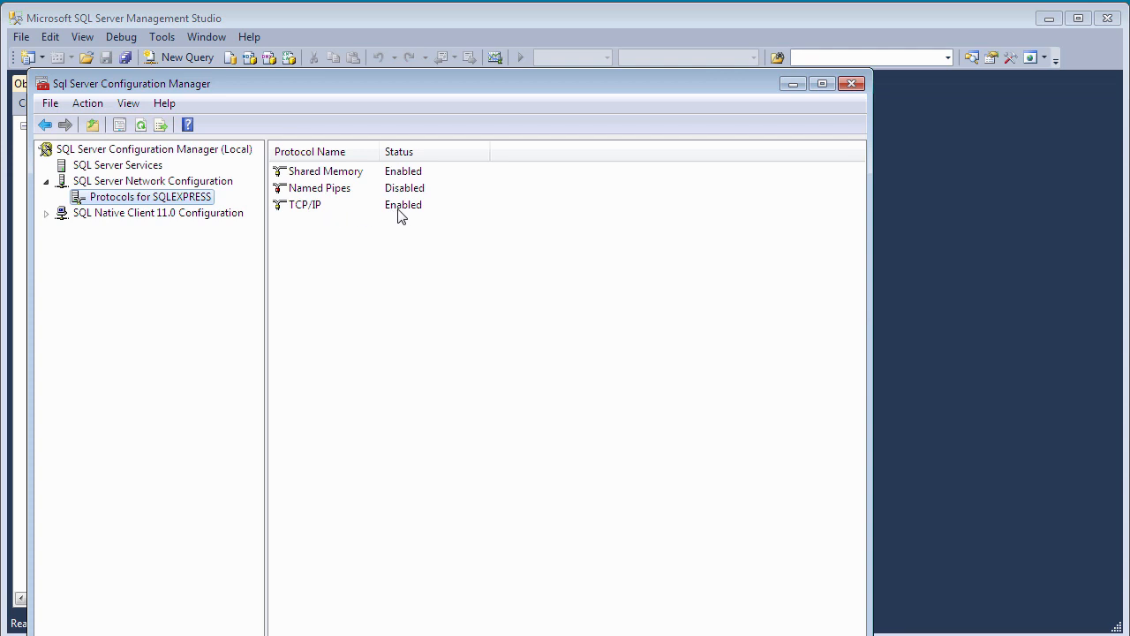
# - Check the TCP/IP protocol's options without changes, then view the SQL Server Services list
pyautogui.rightClick(305, 212)
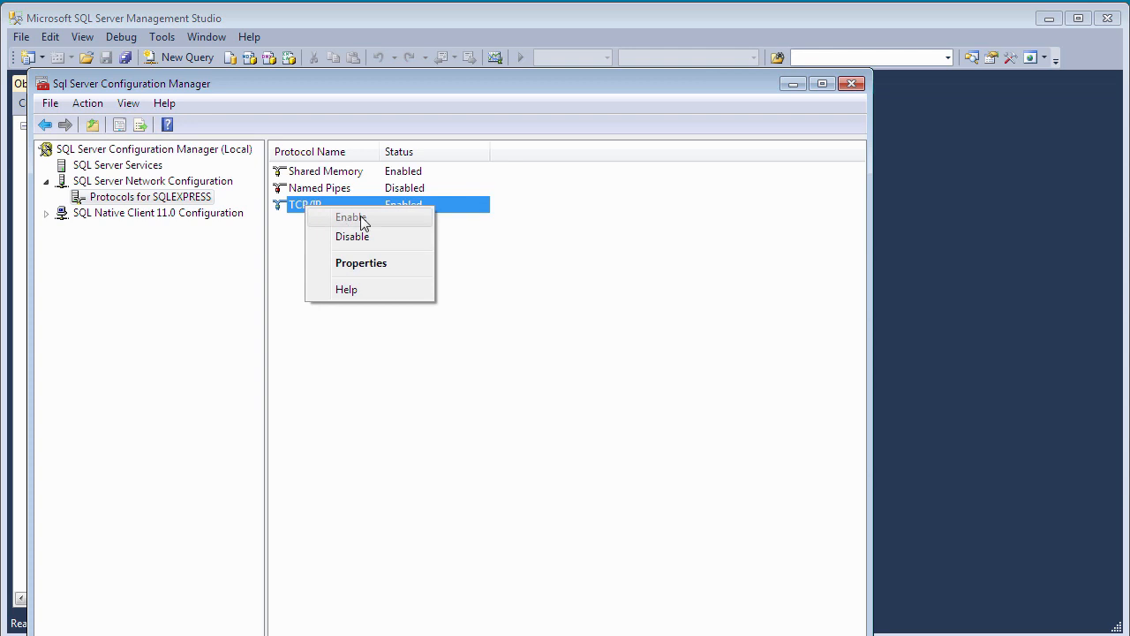
pyautogui.click(350, 332)
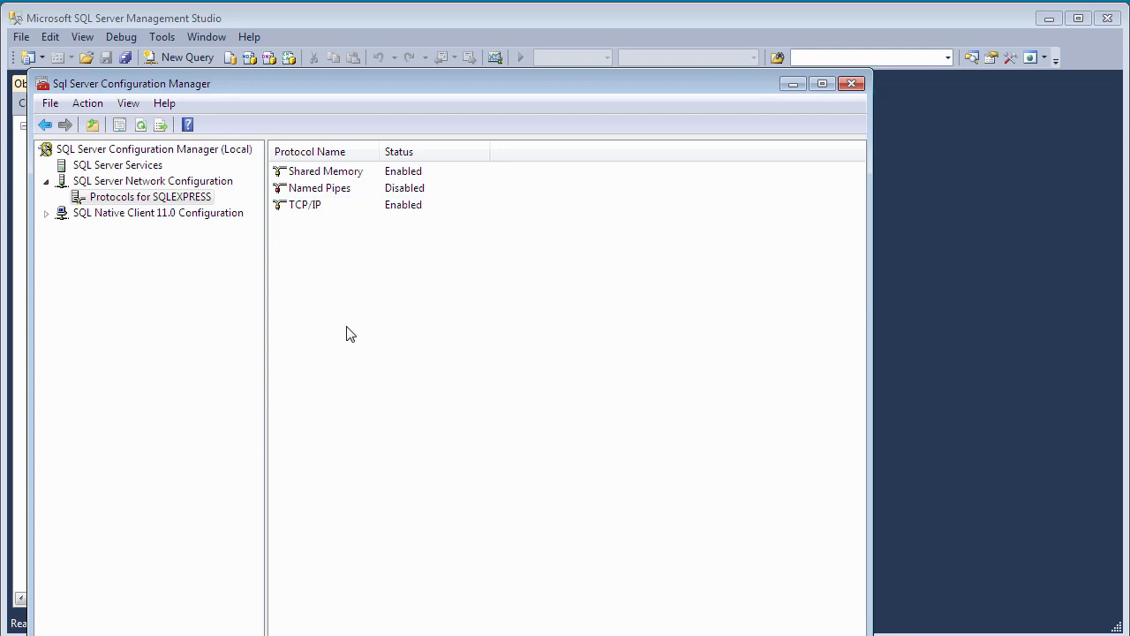
pyautogui.click(114, 168)
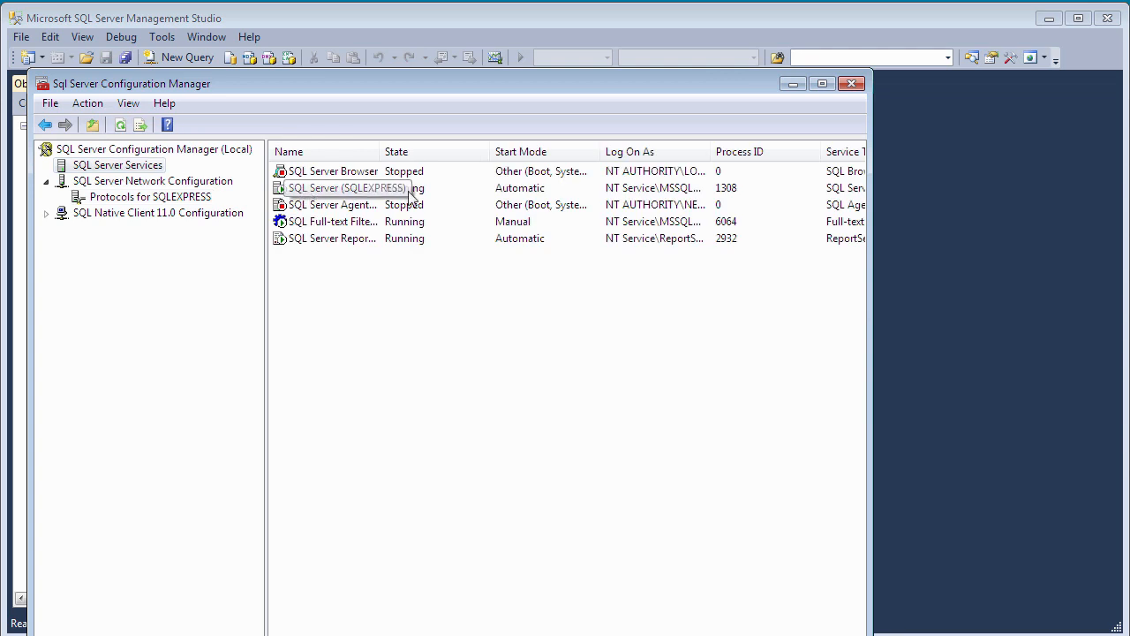
# - Inspect the SQL Server (SQLEXPRESS) service's options and dismiss them without acting
pyautogui.rightClick(306, 190)
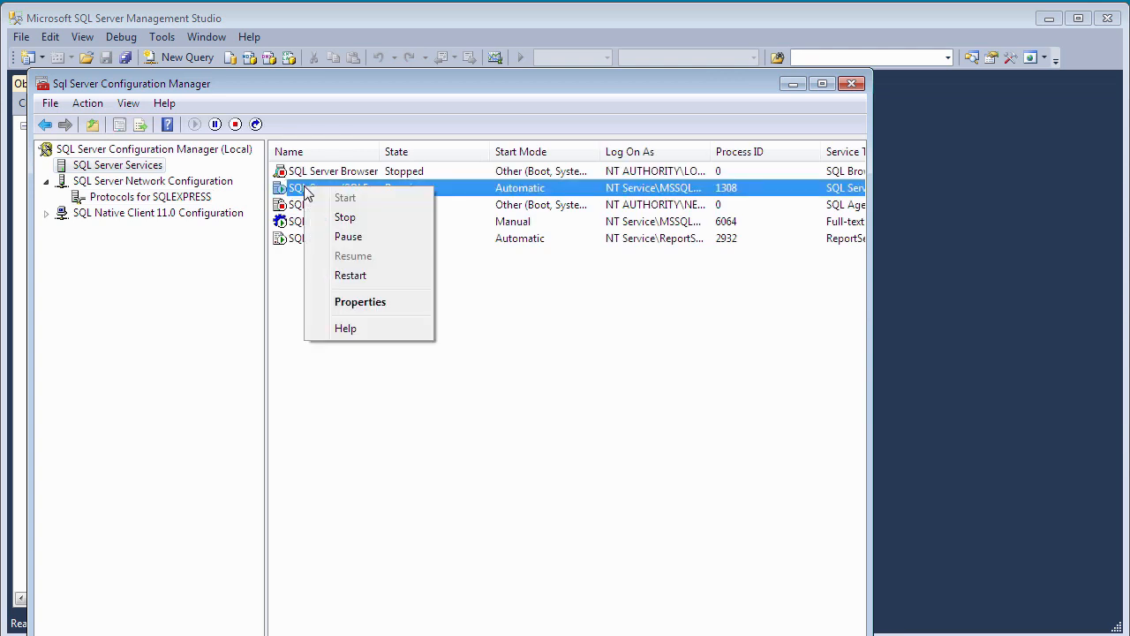
pyautogui.click(188, 300)
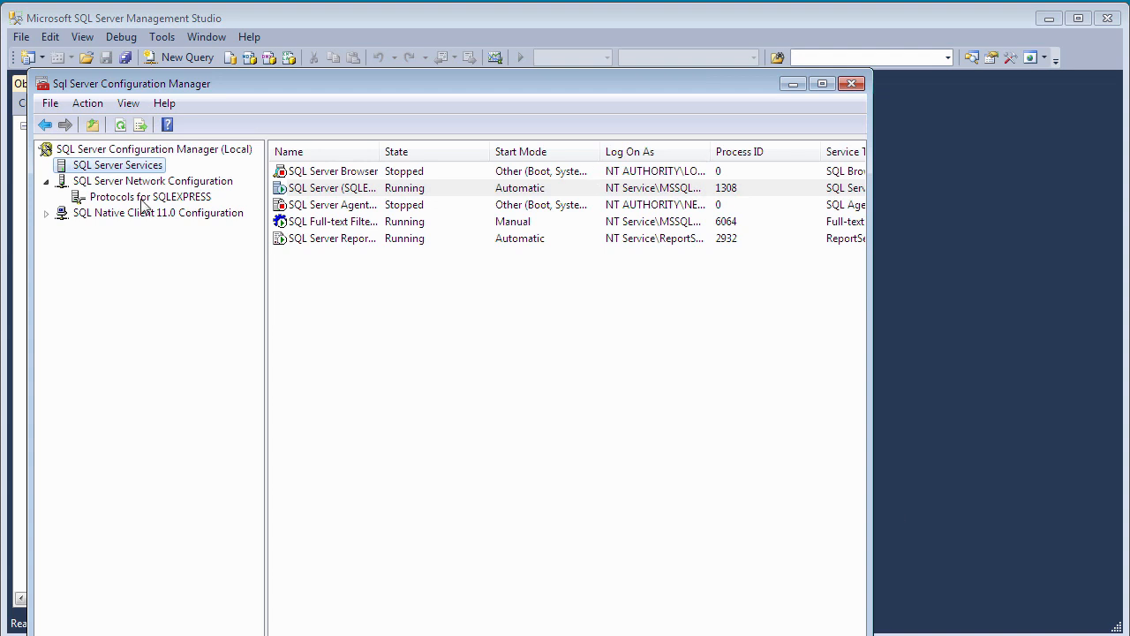
# - Look up the IPAll dynamic port 52514 in TCP/IP properties' IP Addresses tab, then cancel
pyautogui.click(98, 197)
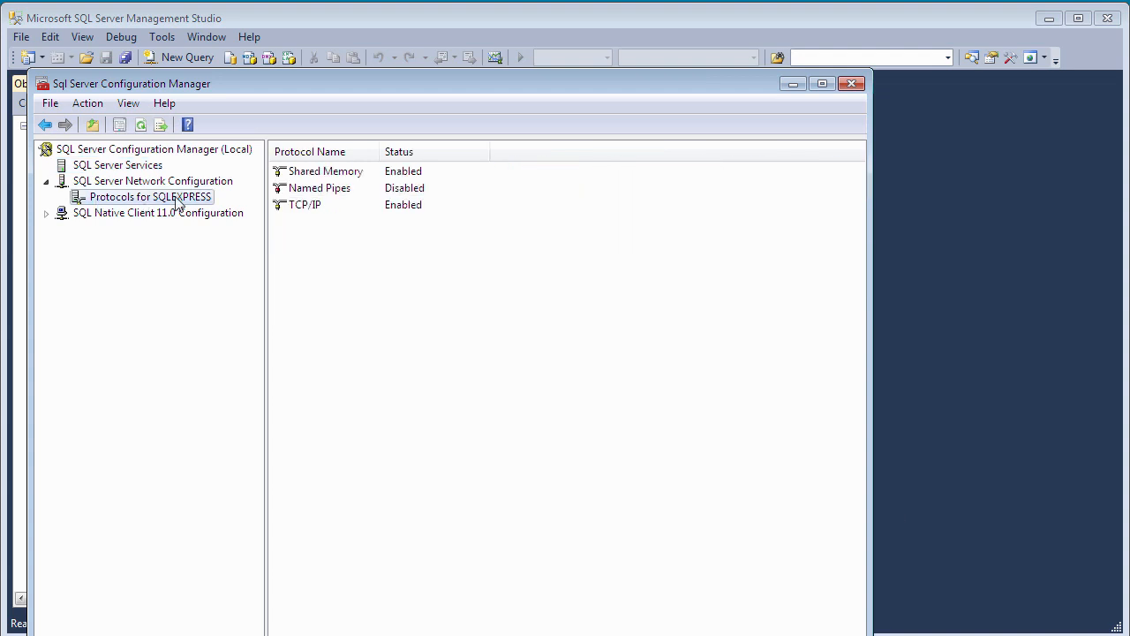
pyautogui.rightClick(308, 209)
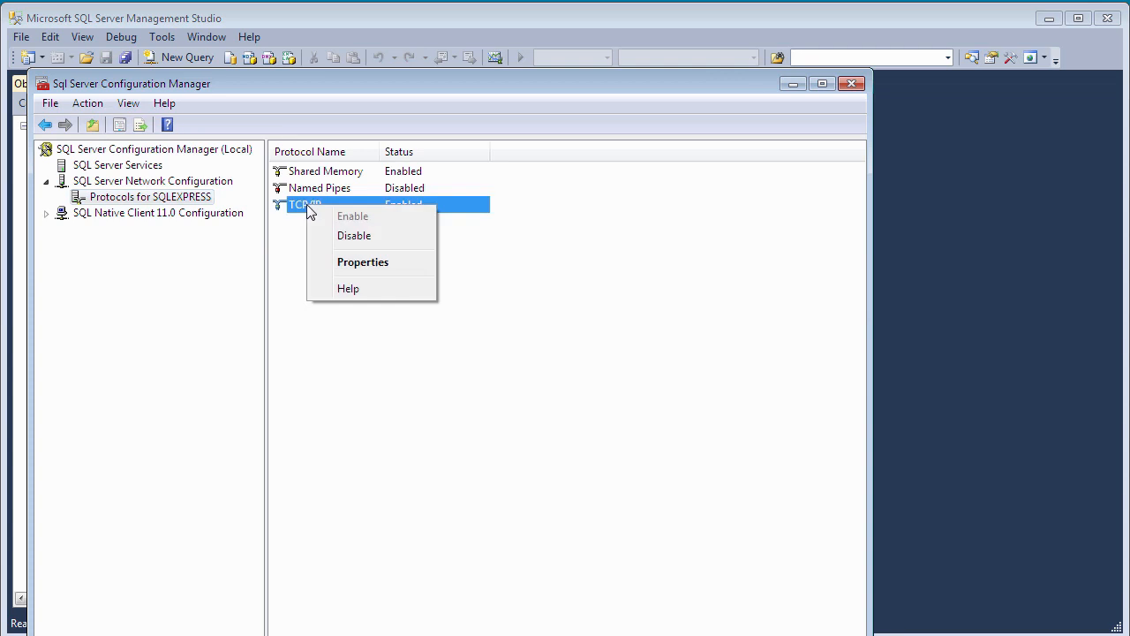
pyautogui.click(382, 267)
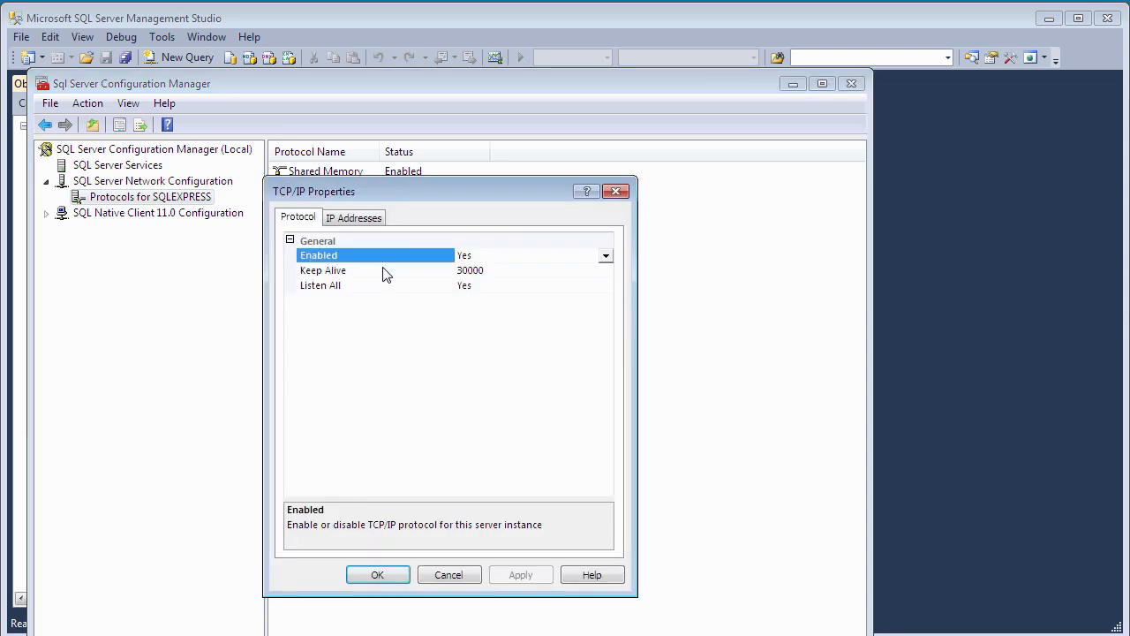
pyautogui.click(364, 221)
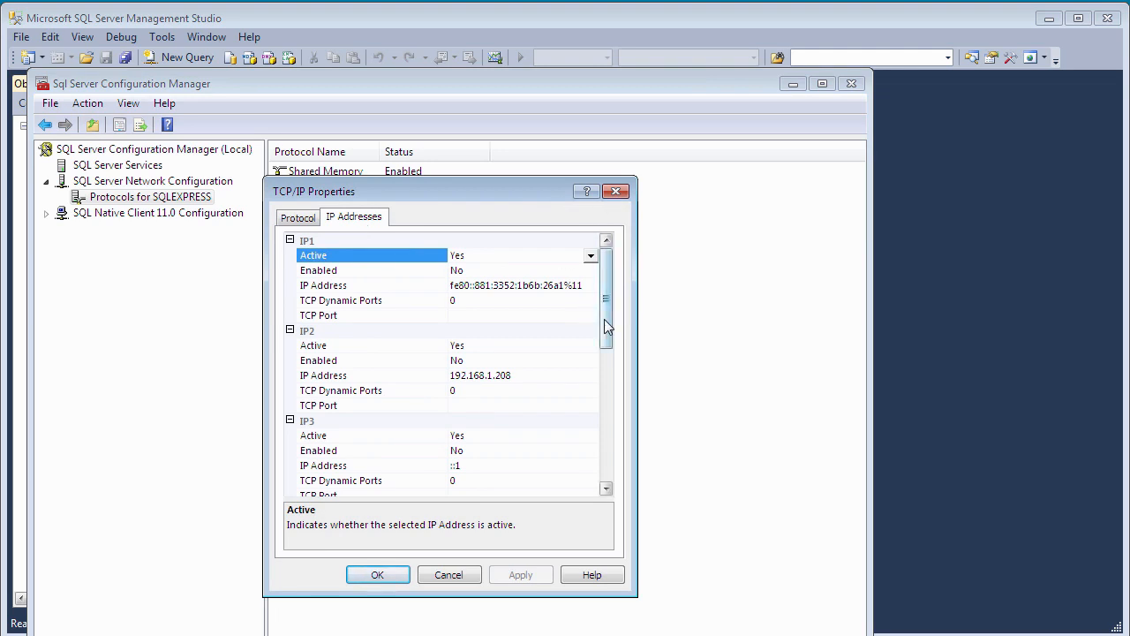
pyautogui.moveTo(605, 321); pyautogui.dragTo(606, 486)
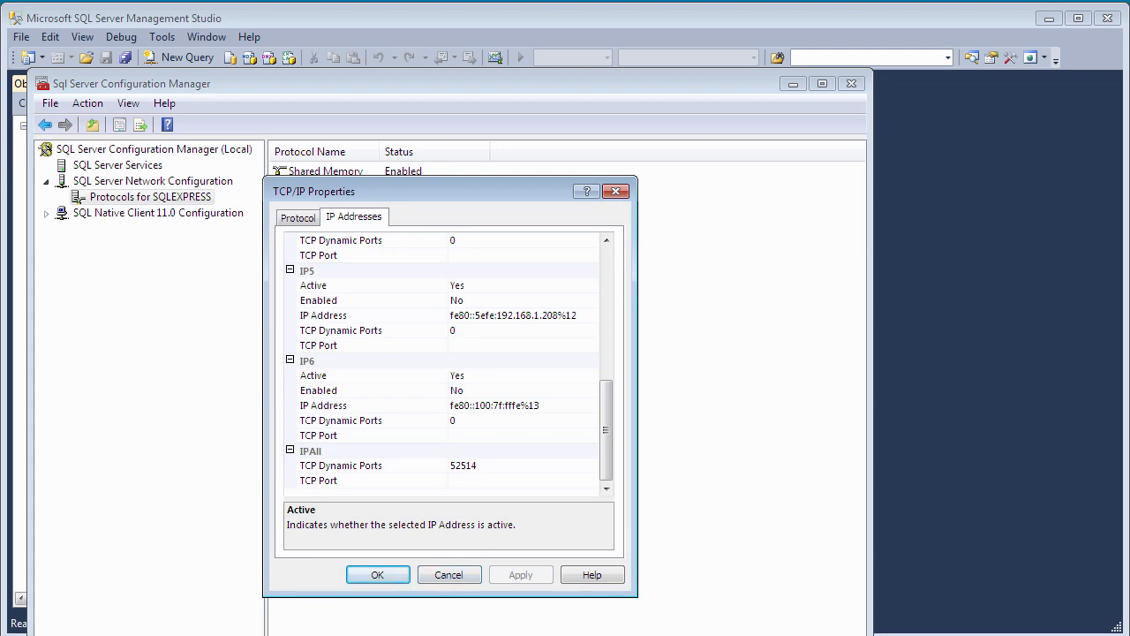
pyautogui.click(450, 574)
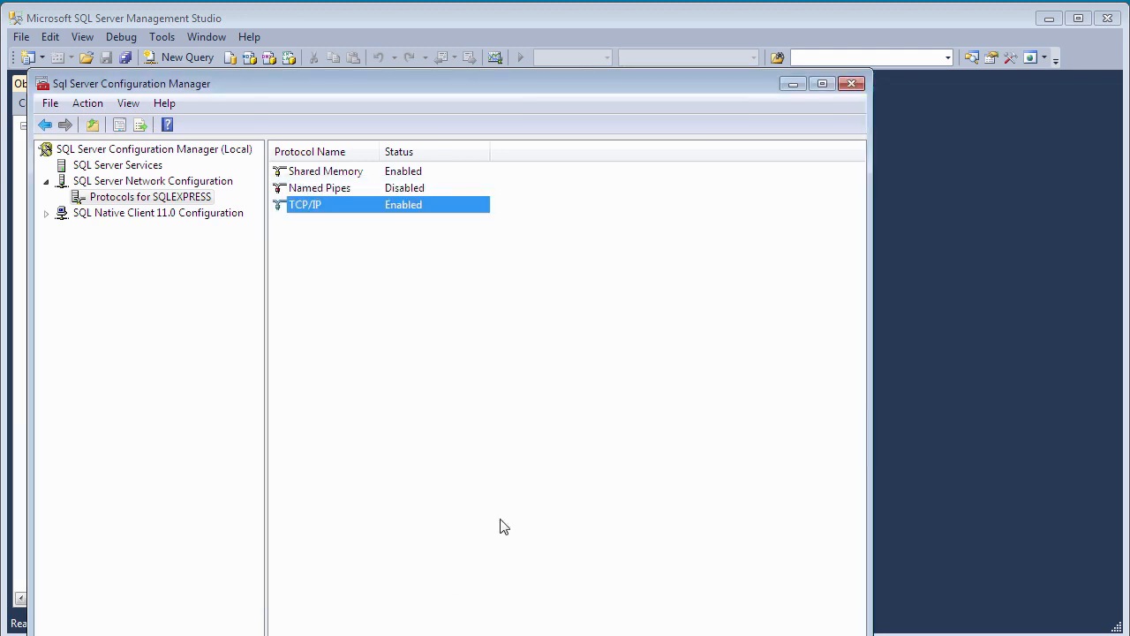
# - Close Configuration Manager and start a new connection from SQL Developer's Connections panel
pyautogui.click(851, 84)
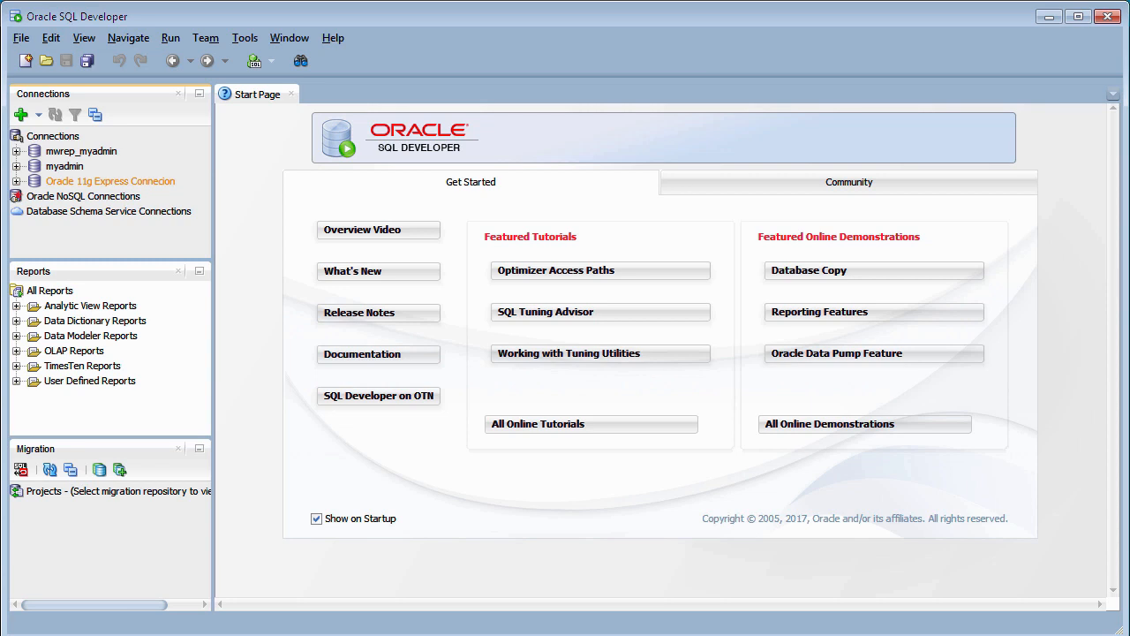
pyautogui.click(20, 114)
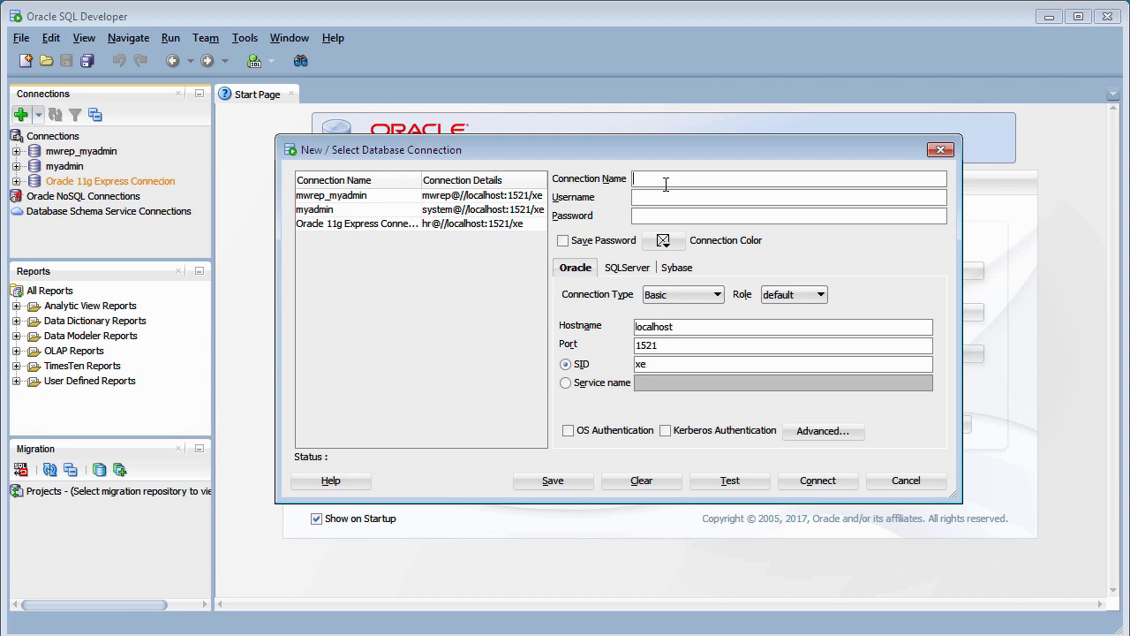
# - Name the connection 'SQL SERVER', enter username sa and its password, and tick Save Password
pyautogui.write('SQ')
pyautogui.write('L SERVER')
pyautogui.write('sa')
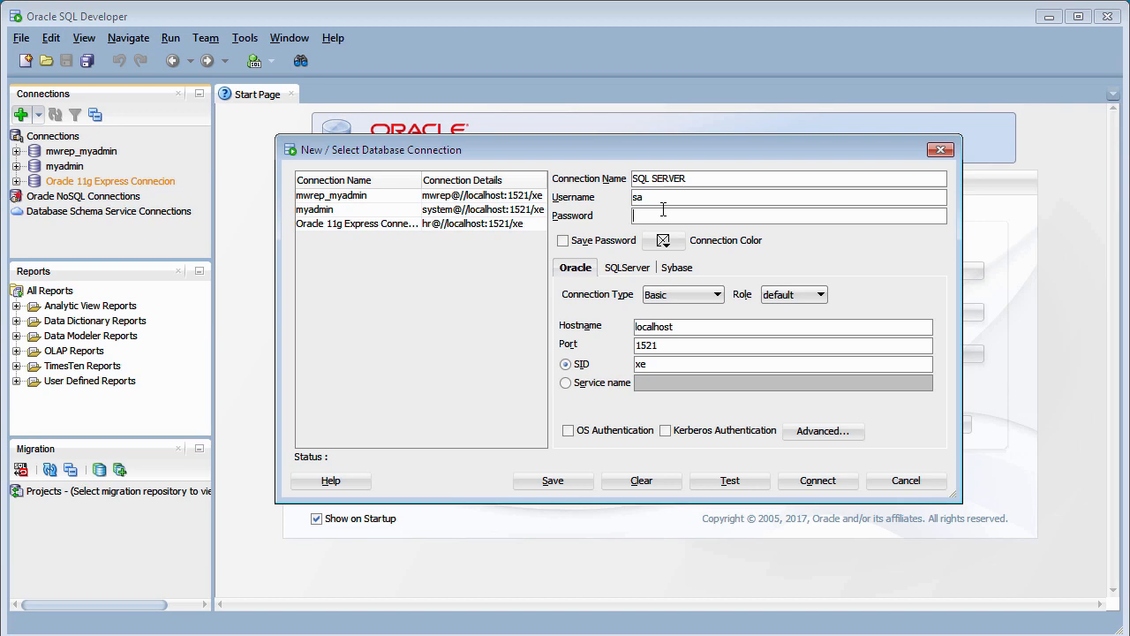
pyautogui.write('12345678')
pyautogui.click(563, 242)
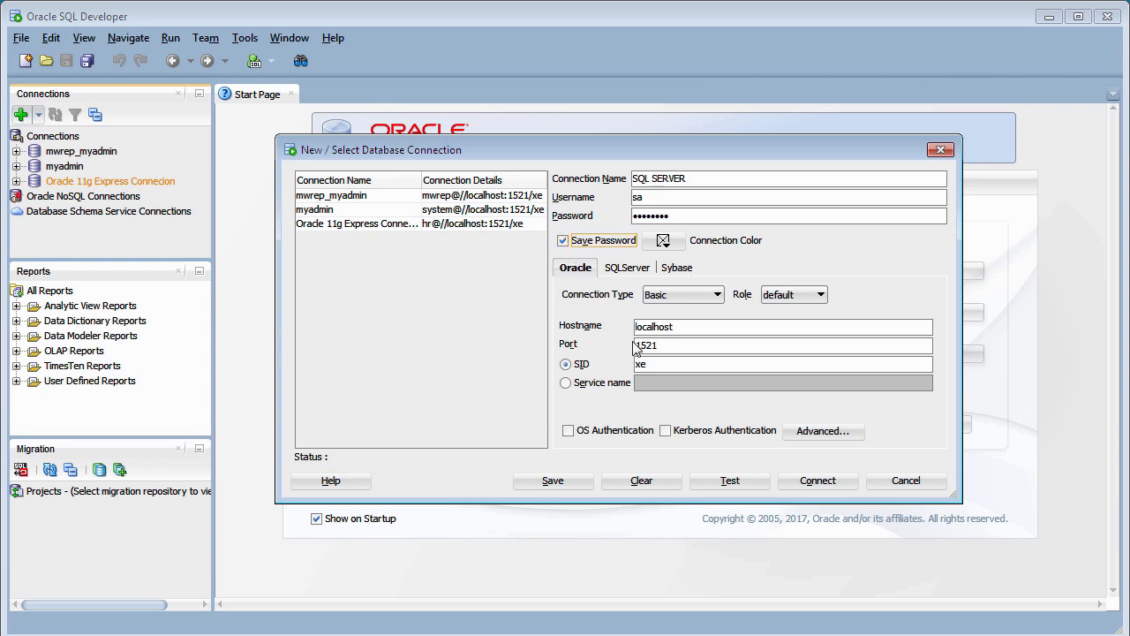
# - On the SQLServer tab change the port from 1433 to 52514 and test for Status: Success
pyautogui.click(644, 269)
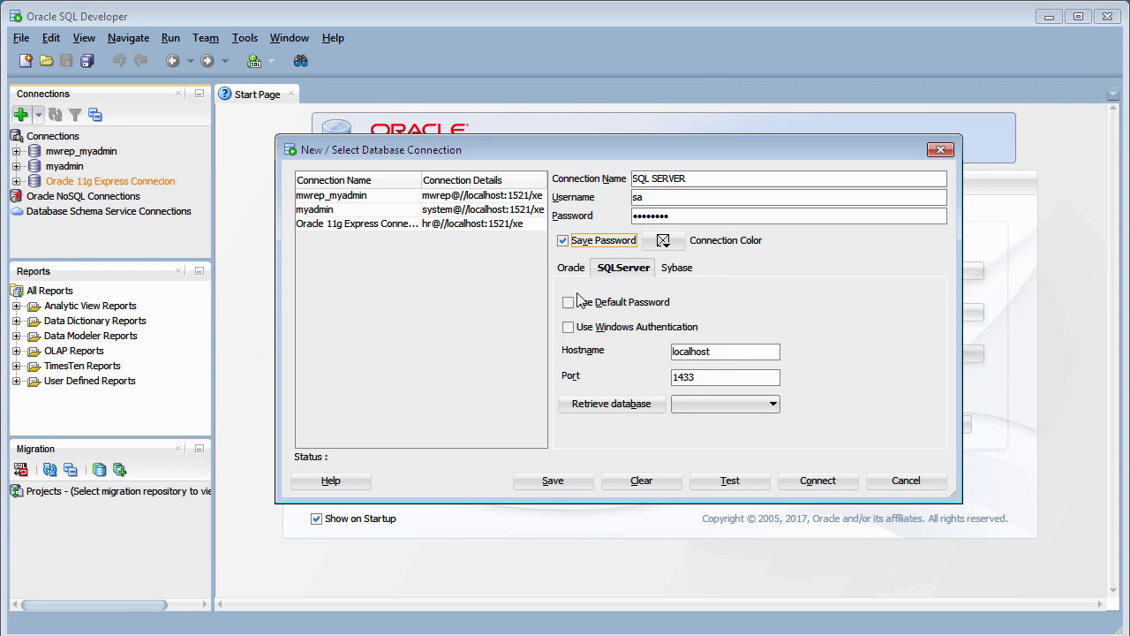
pyautogui.moveTo(704, 377); pyautogui.dragTo(647, 377)
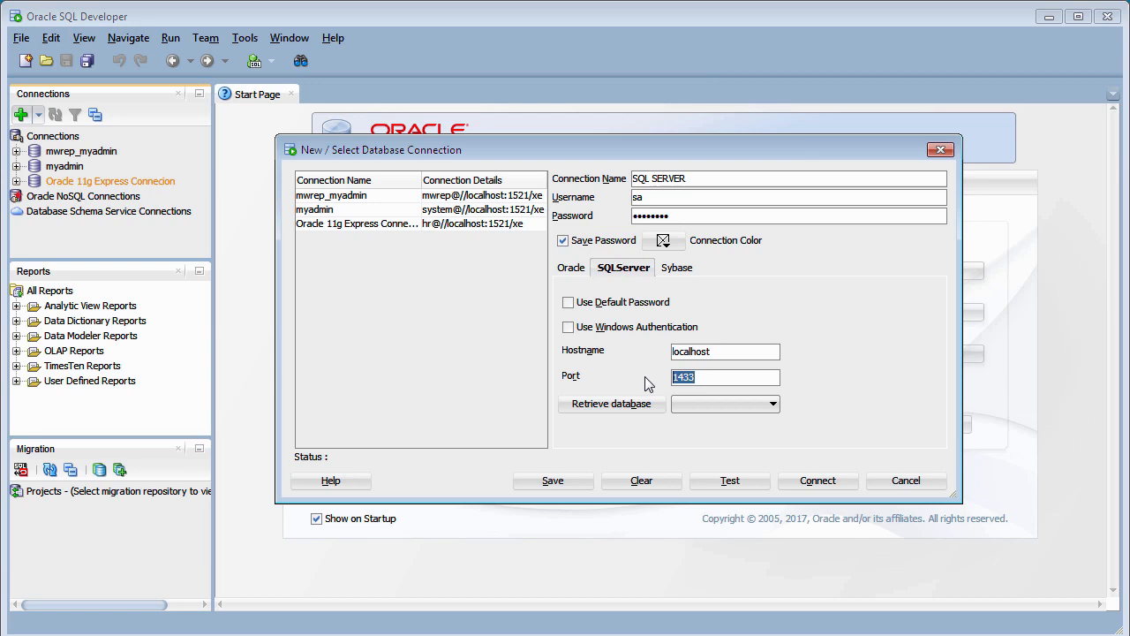
pyautogui.press('BackSpace')
pyautogui.write('52514')
pyautogui.click(728, 487)
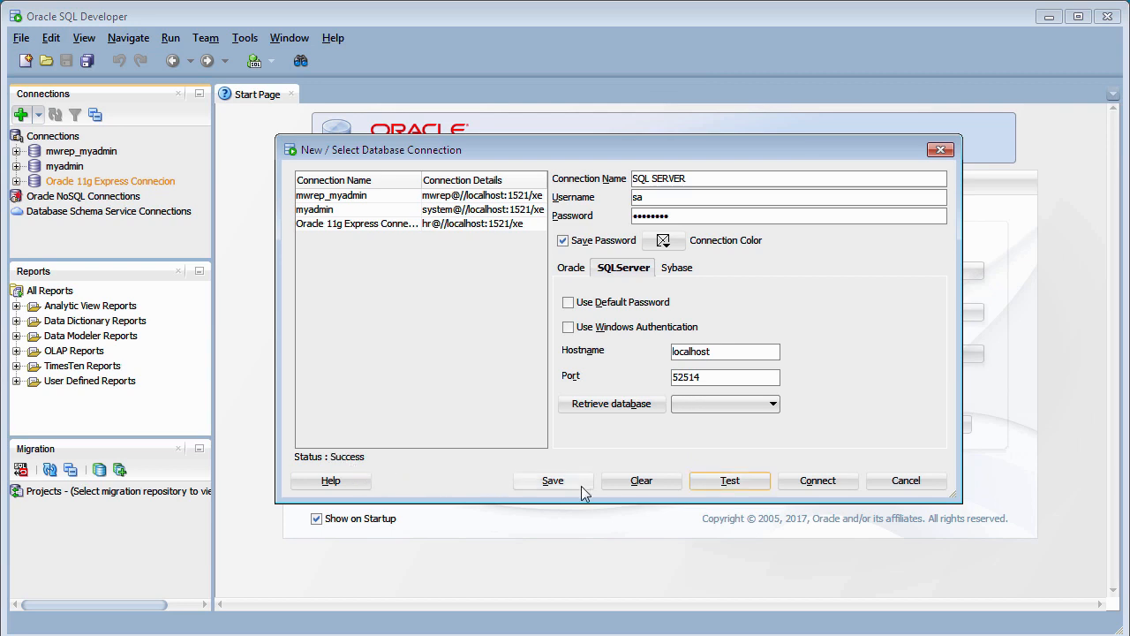
# - Set AdventureWorks2014 as the SQL SERVER connection's database, connect, and overwrite the existing entry
pyautogui.click(558, 485)
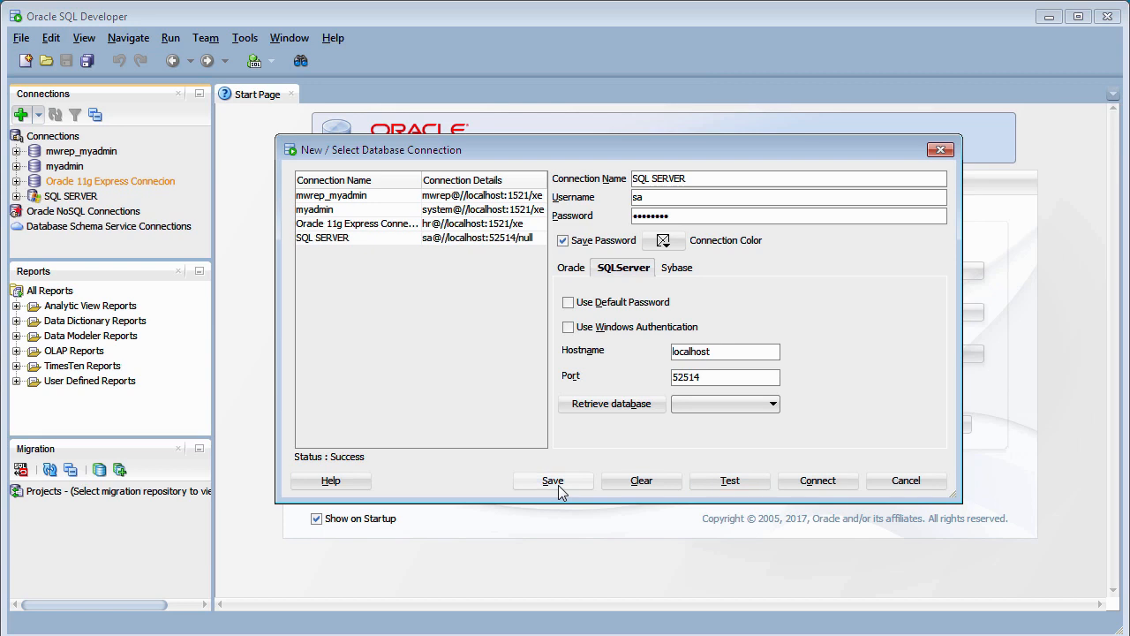
pyautogui.click(604, 409)
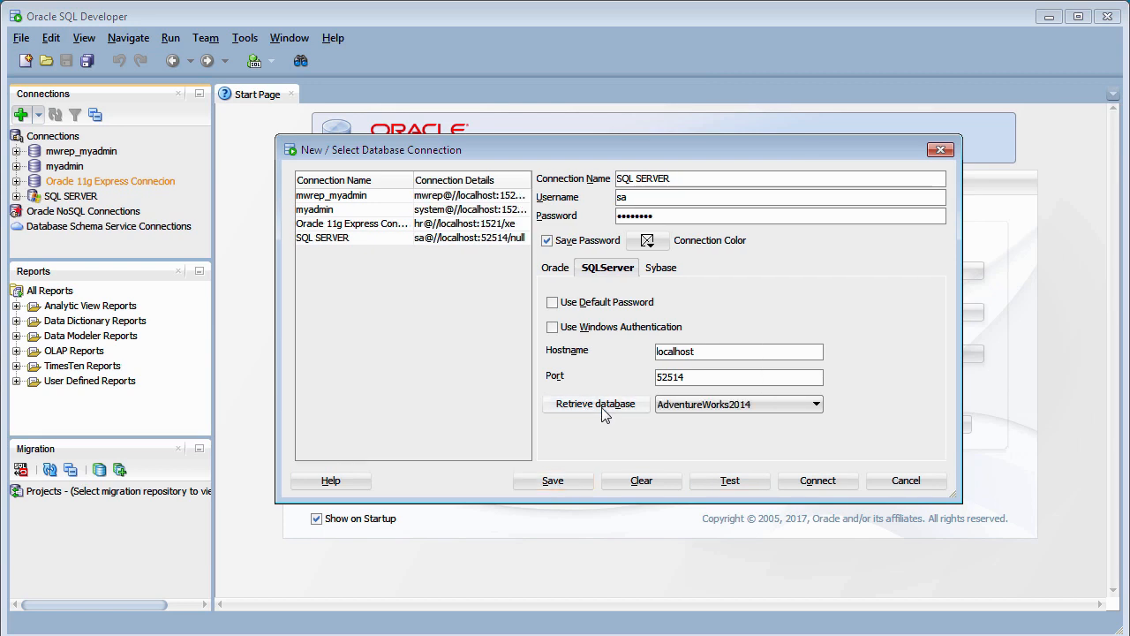
pyautogui.click(818, 406)
pyautogui.click(821, 408)
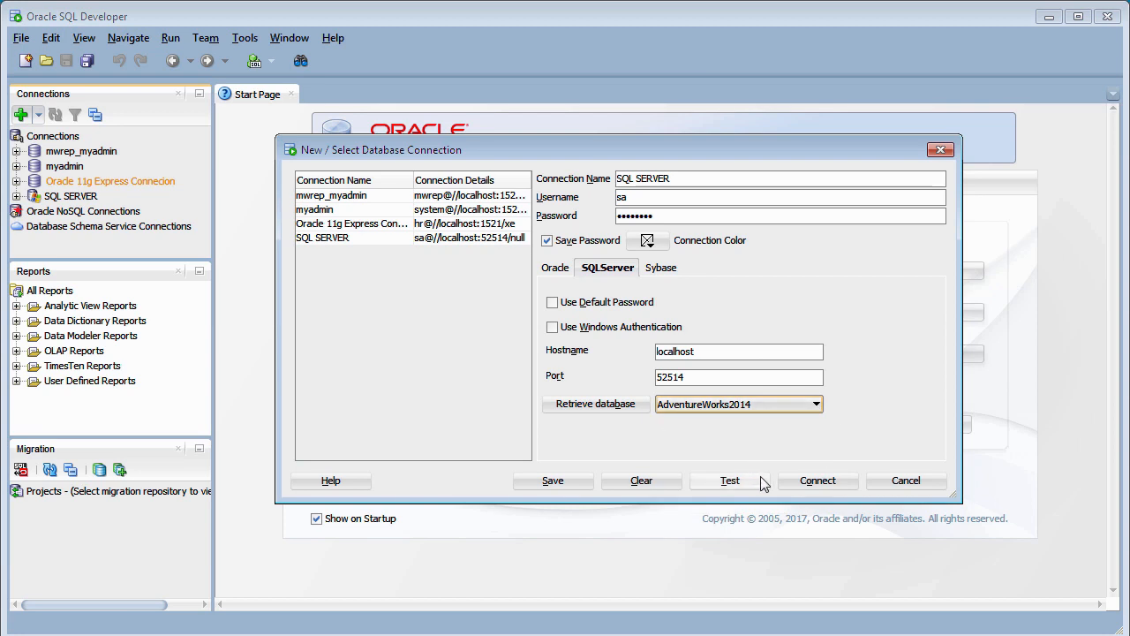
pyautogui.click(812, 484)
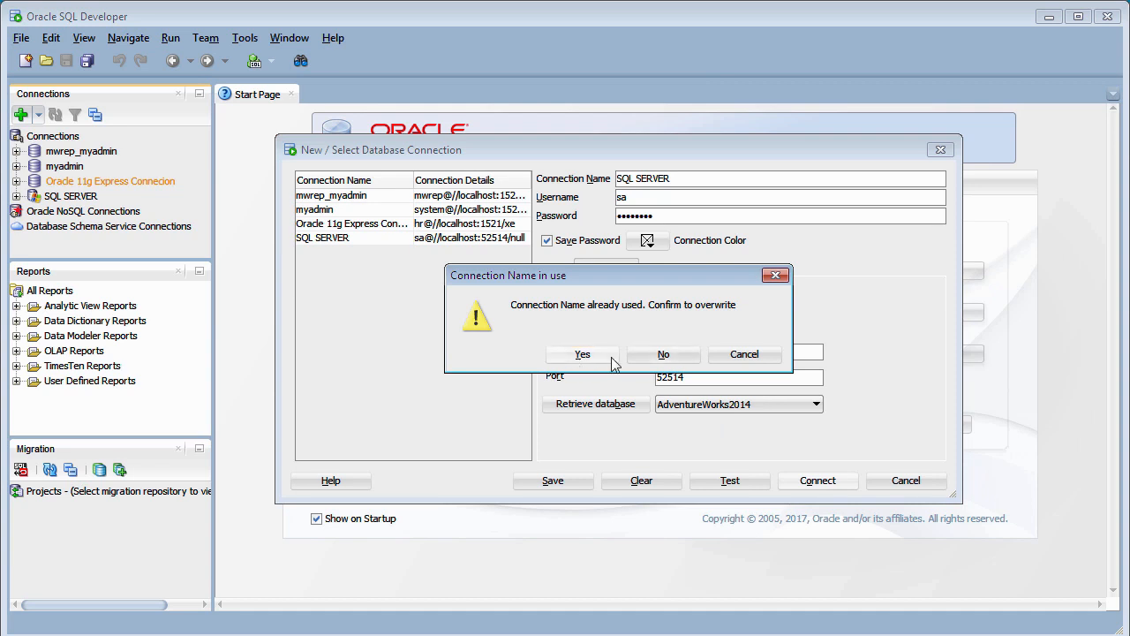
pyautogui.click(582, 356)
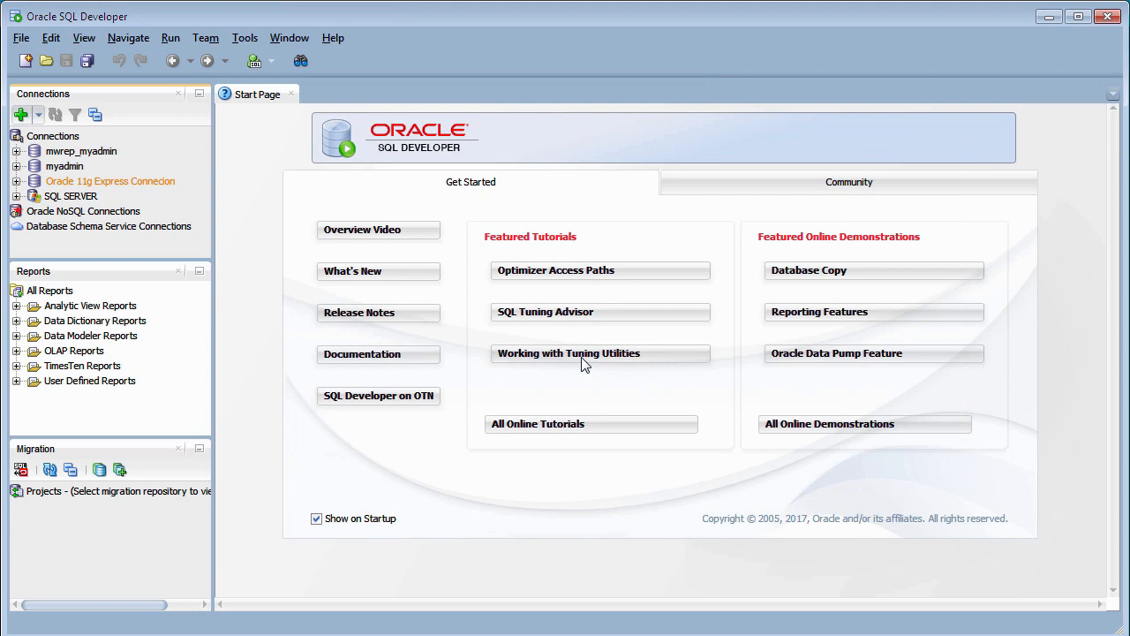
# - Expand SQL SERVER and AdventureWorks2014 to list schemas such as HumanResources, Person, Production and Sales
pyautogui.click(16, 197)
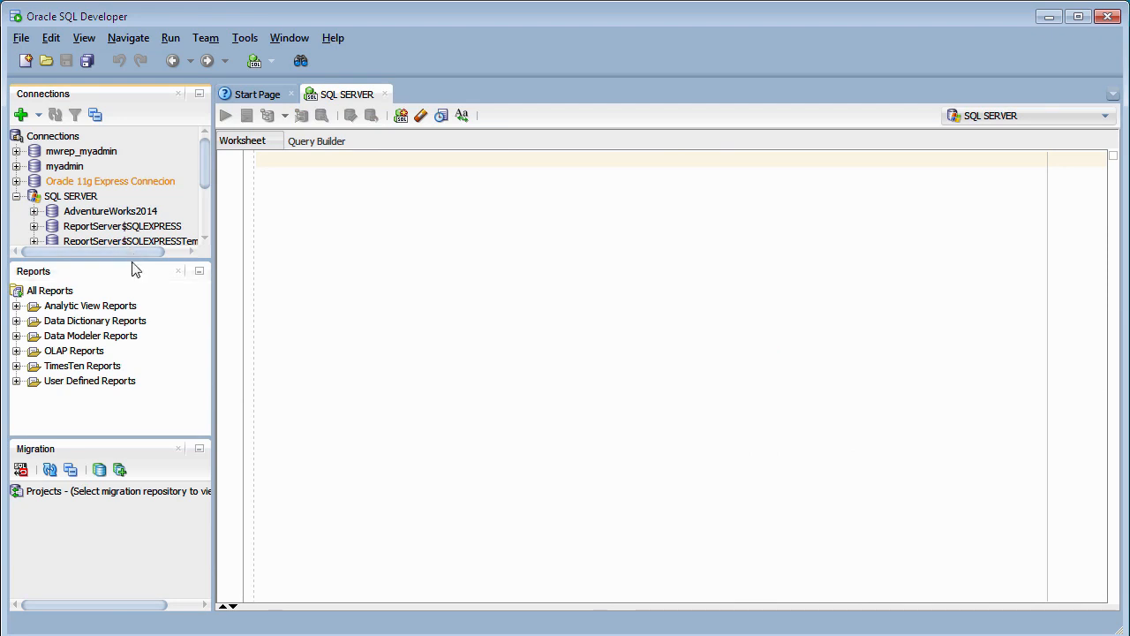
pyautogui.moveTo(131, 260); pyautogui.dragTo(131, 349)
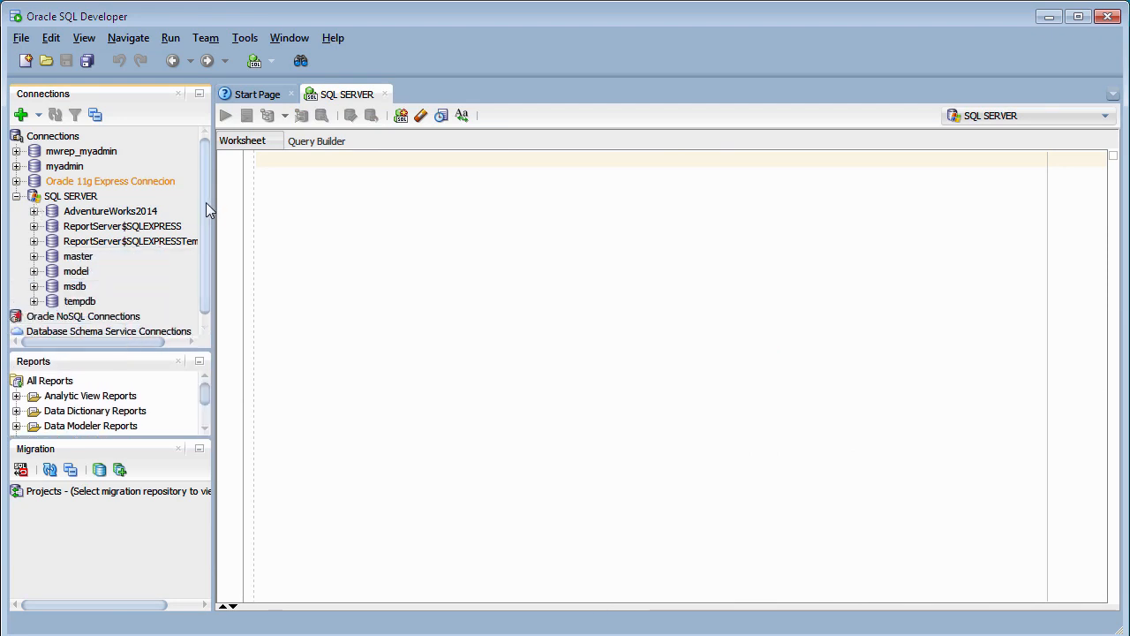
pyautogui.scroll(-1, 207, 217)
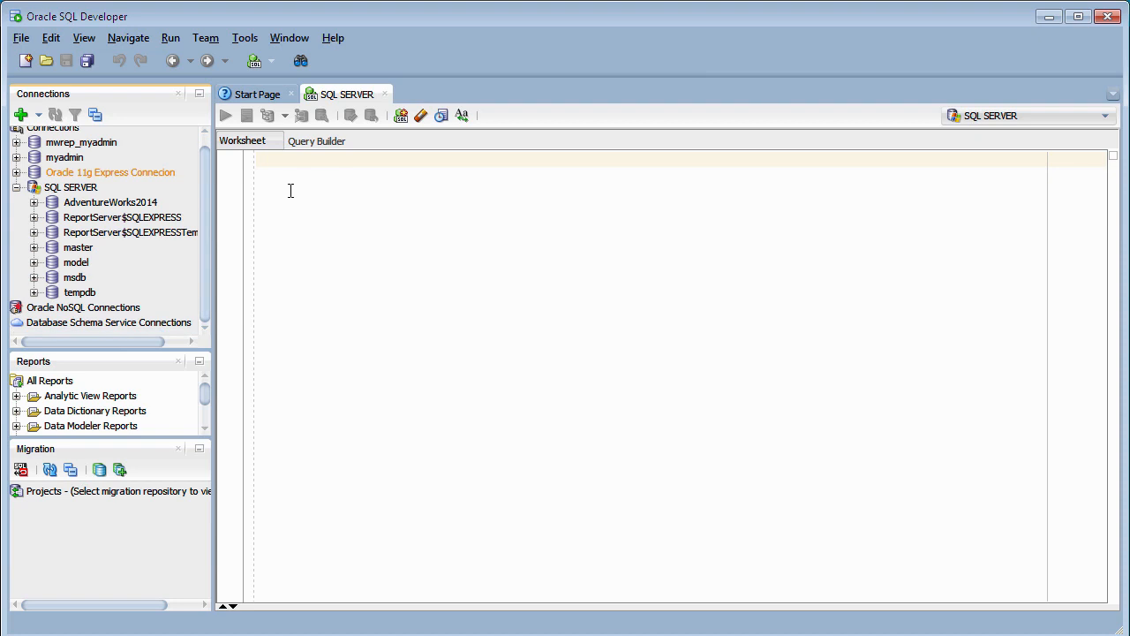
pyautogui.click(34, 204)
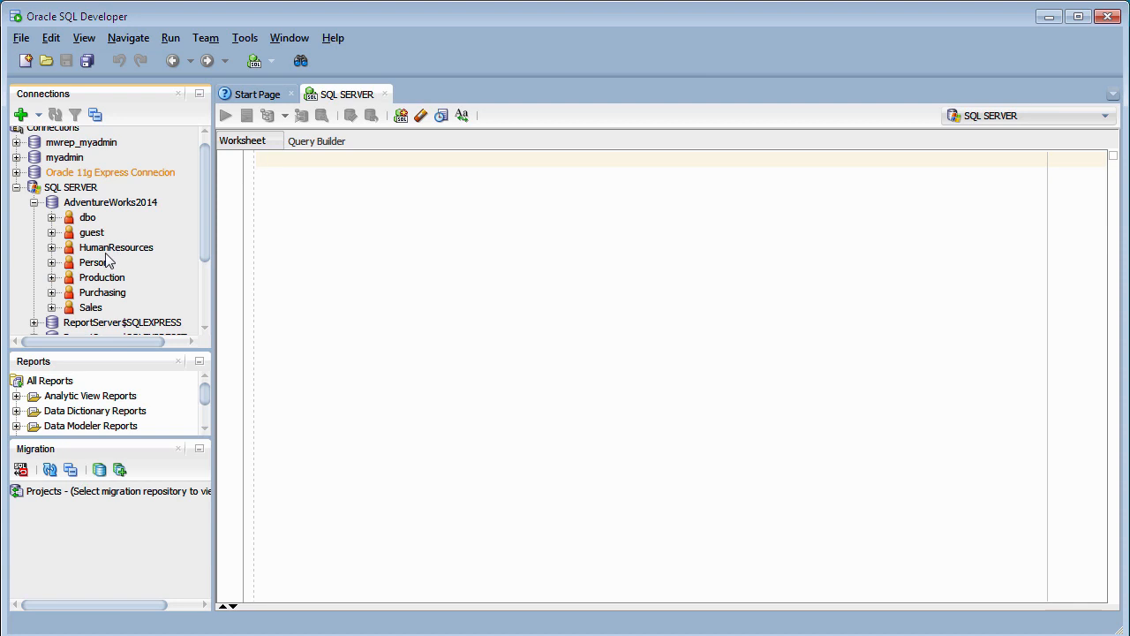
pyautogui.click(52, 247)
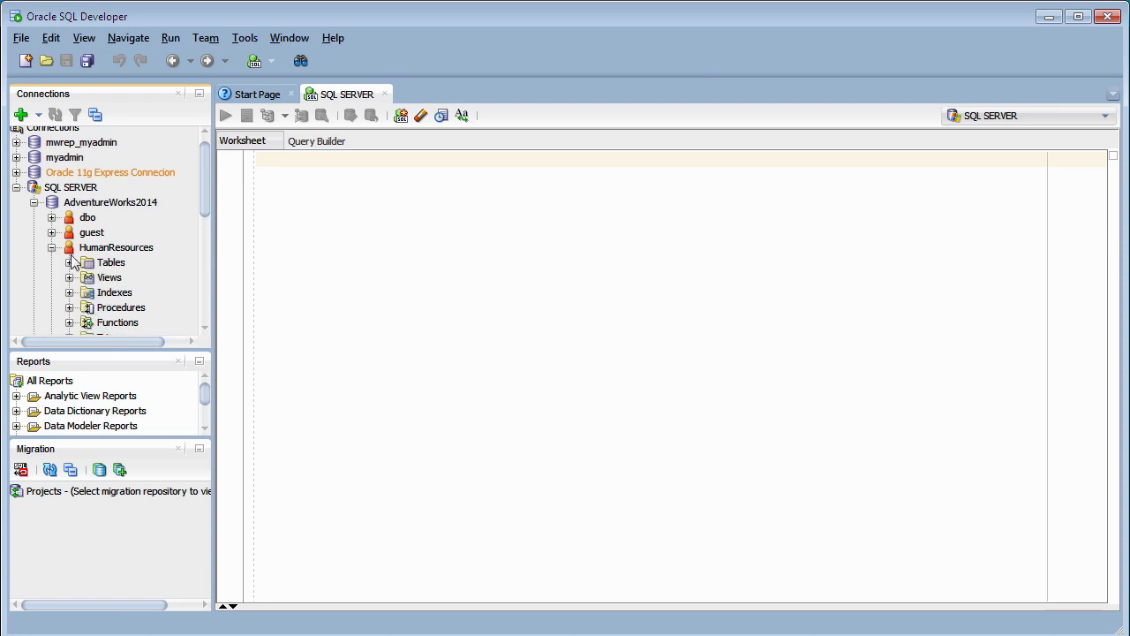
pyautogui.click(52, 247)
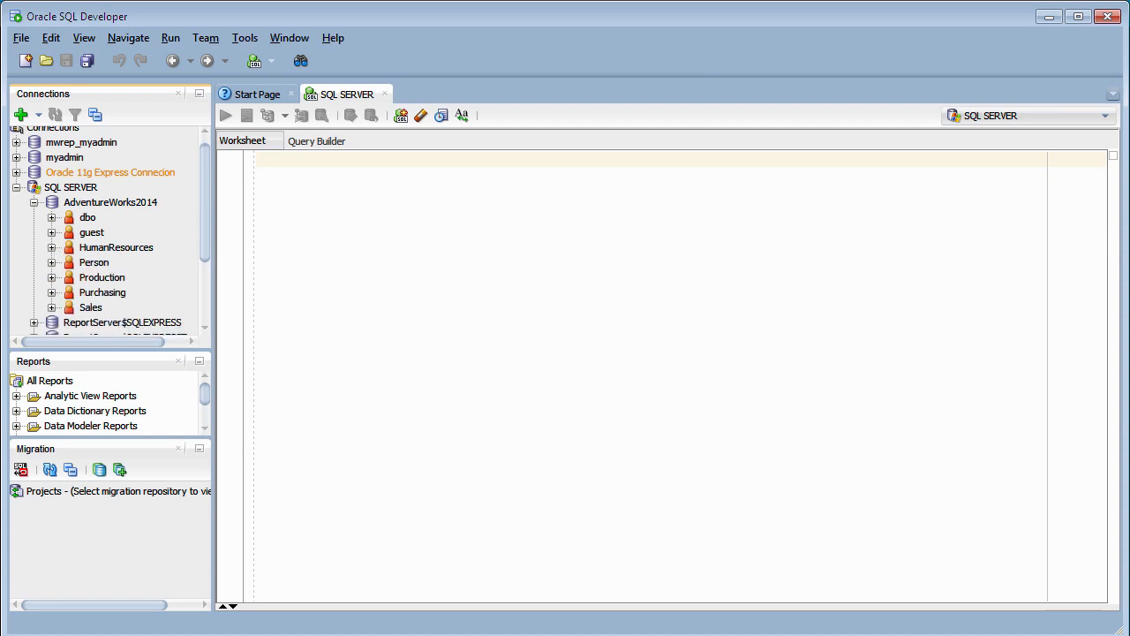